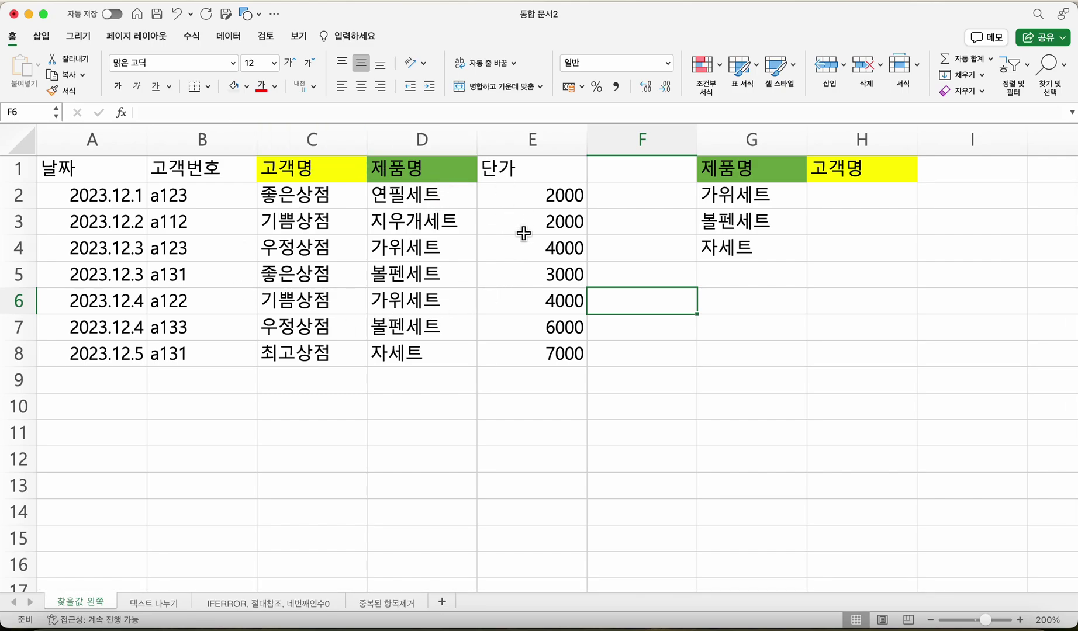
Step: Enter =VLOOKUP(G2,$A$1:$E$8,3,0) in H2 to look up the 고객명 for the product name in G2
{"action": "left_click_drag", "start_coordinate": [765, 179], "coordinate": [738, 250]}
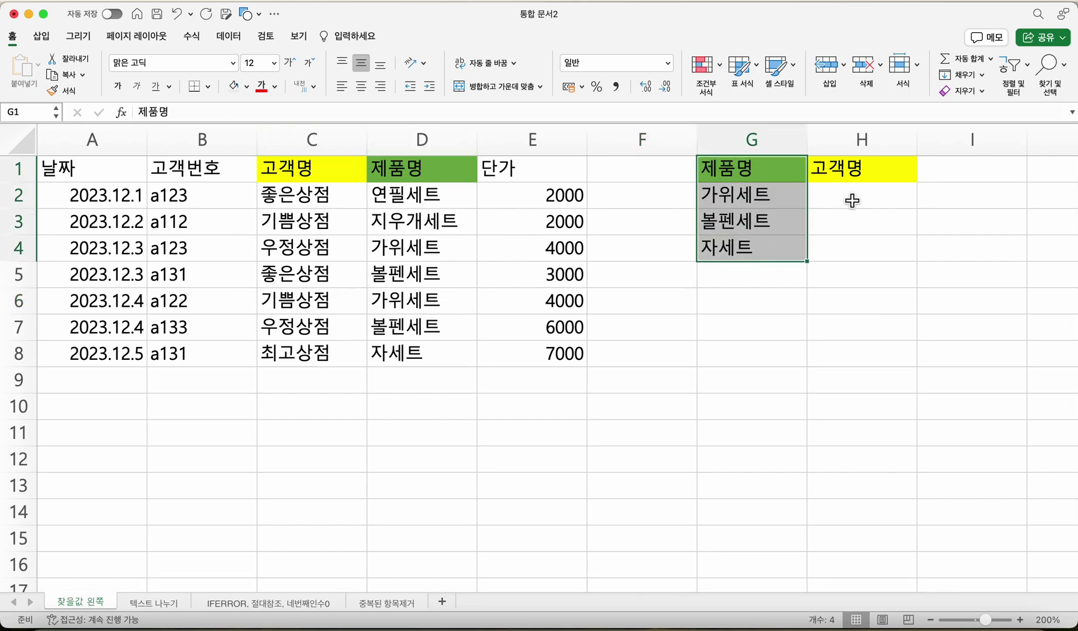
{"action": "left_click", "coordinate": [843, 207]}
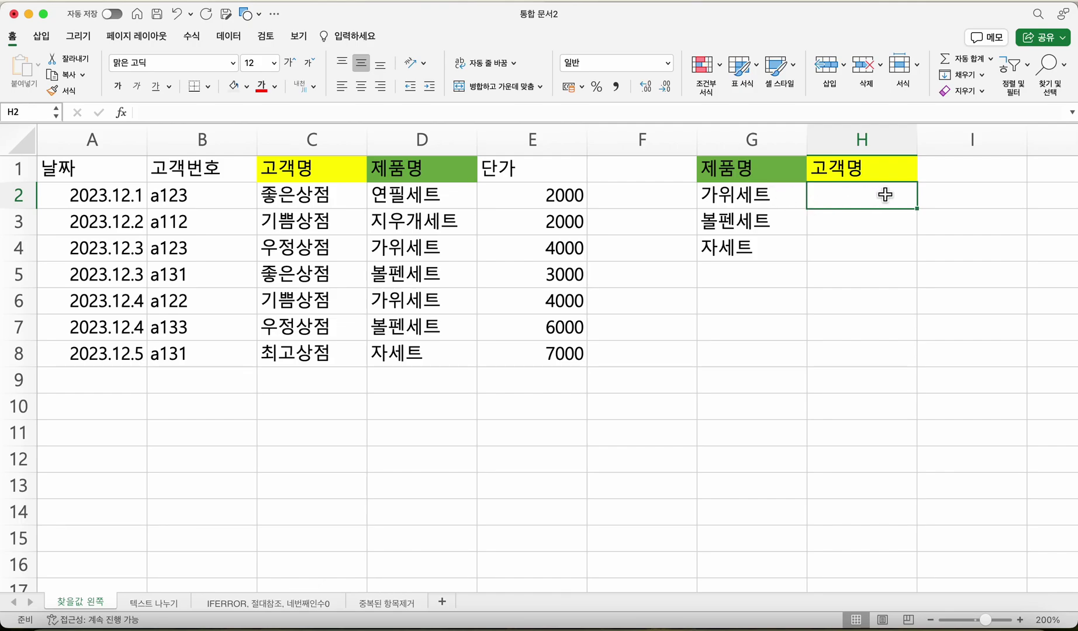
{"action": "type", "text": "=ㅍ"}
{"action": "key", "text": "BackSpace"}
{"action": "type", "text": "vlo"}
{"action": "key", "text": "Tab"}
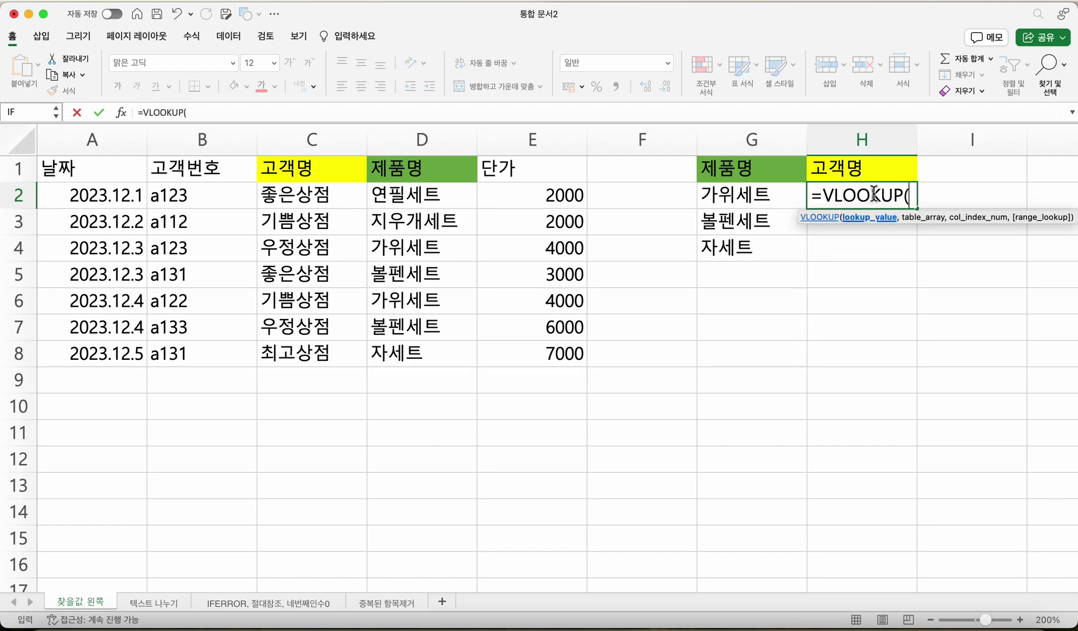
{"action": "left_click", "coordinate": [744, 202]}
{"action": "type", "text": ","}
{"action": "left_click_drag", "start_coordinate": [106, 171], "coordinate": [549, 364]}
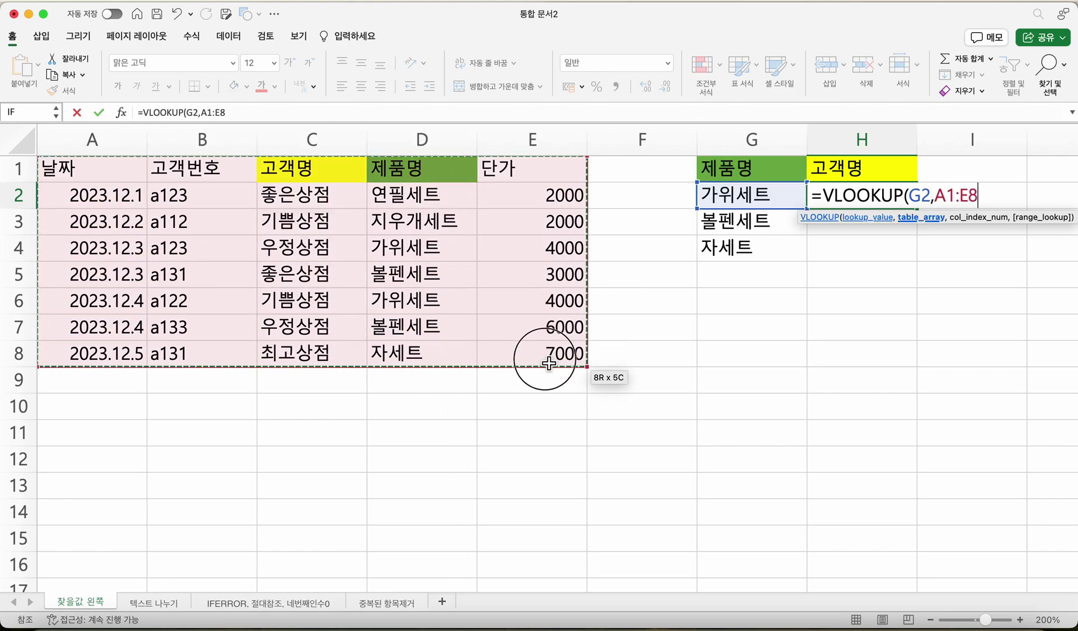
{"action": "key", "text": "F4"}
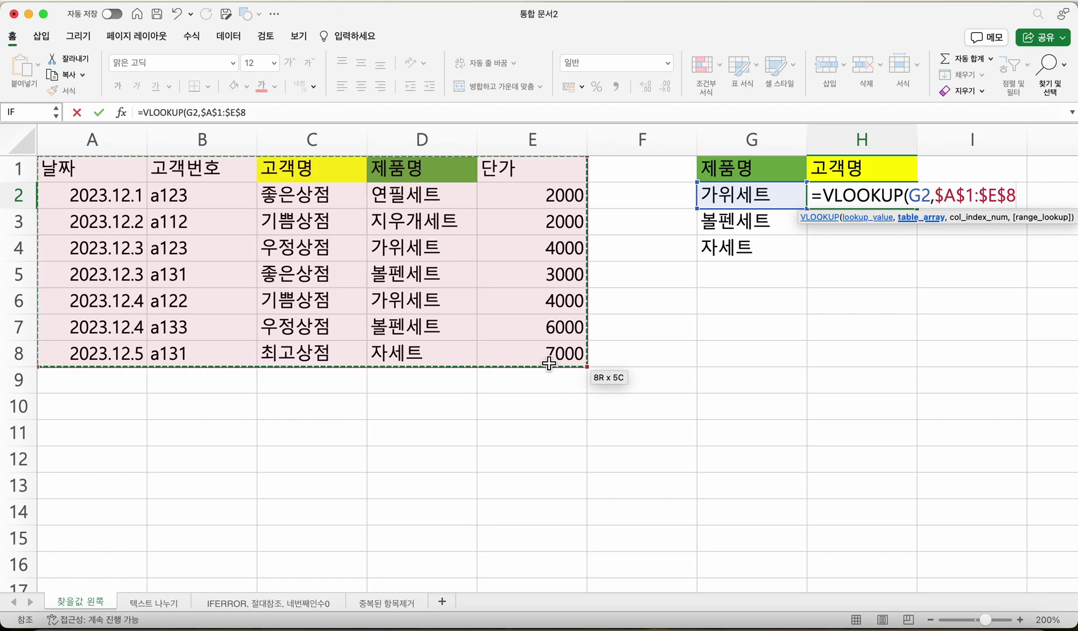
{"action": "type", "text": ","}
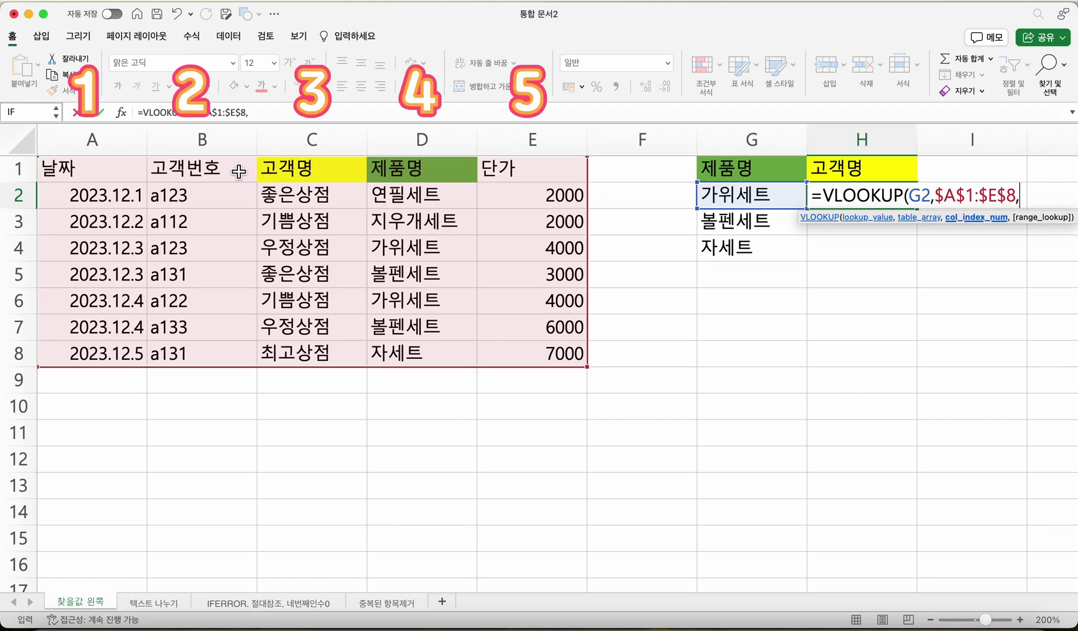
{"action": "type", "text": "3,0"}
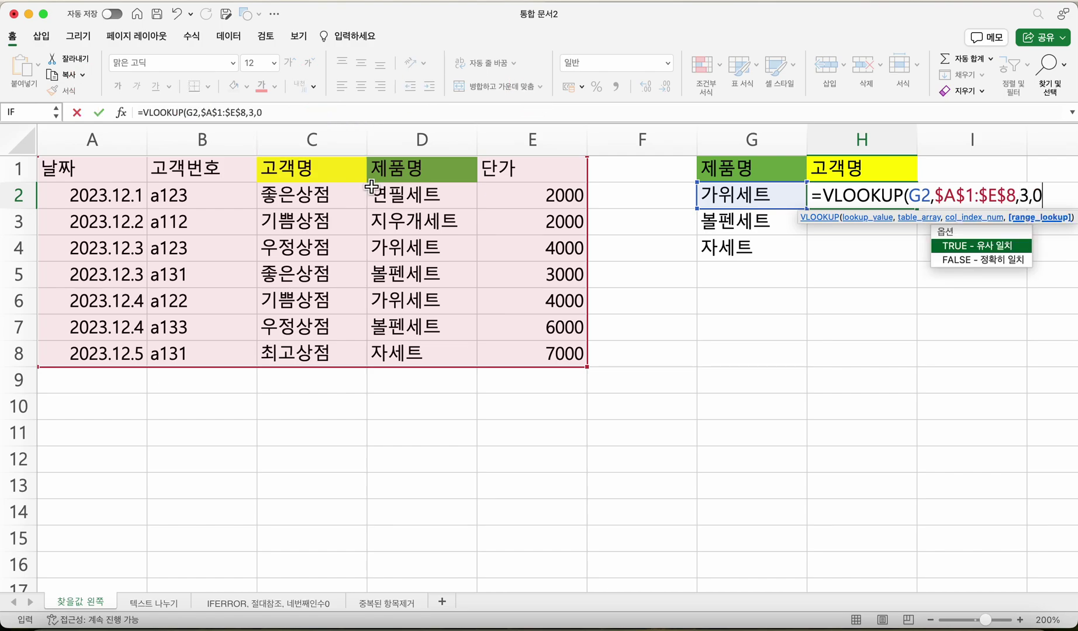
{"action": "key", "text": "Return"}
{"action": "left_click", "coordinate": [863, 204]}
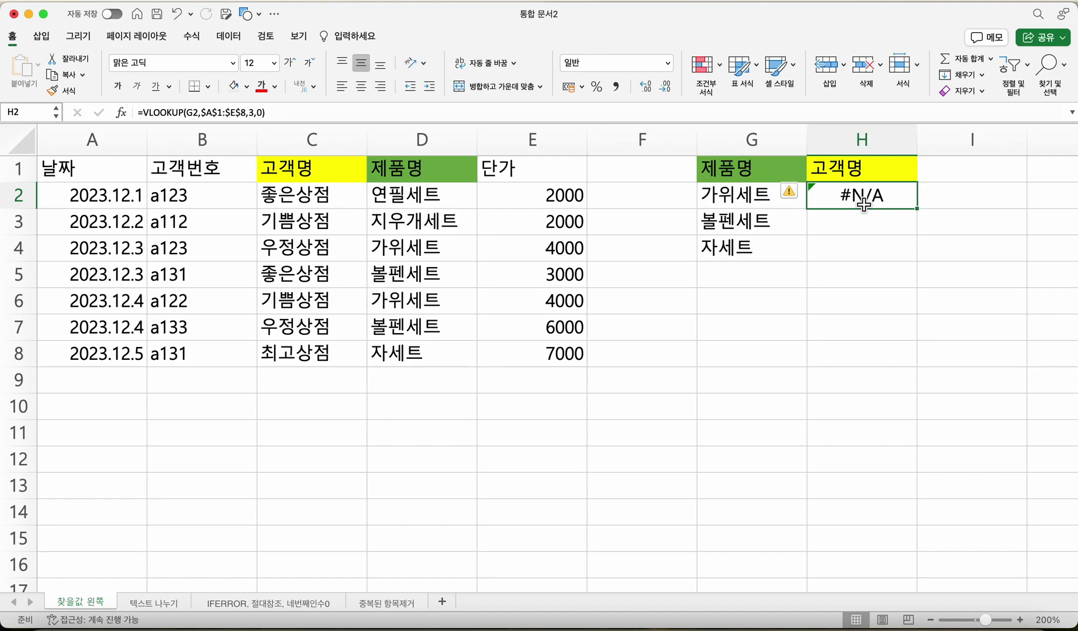
Step: Move the 제품명 column cells D1:D8 in front of the 날짜 column by inserting the cut cells at A1
{"action": "double_click", "coordinate": [878, 198]}
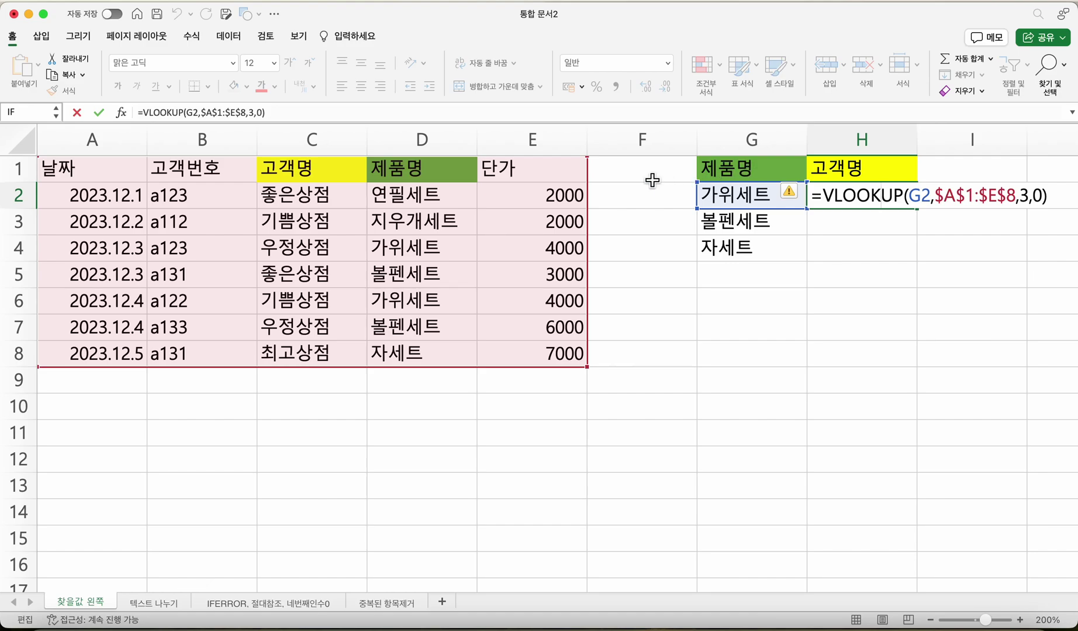
{"action": "key", "text": "ctrl+Return"}
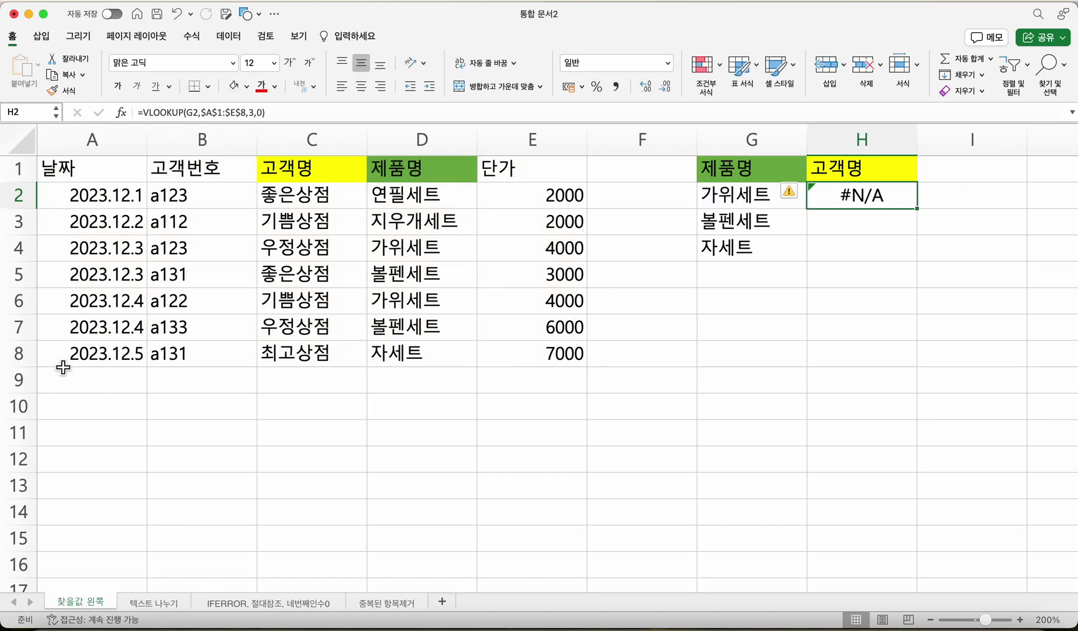
{"action": "left_click", "coordinate": [99, 231]}
{"action": "left_click", "coordinate": [118, 176]}
{"action": "left_click_drag", "start_coordinate": [418, 170], "coordinate": [417, 363]}
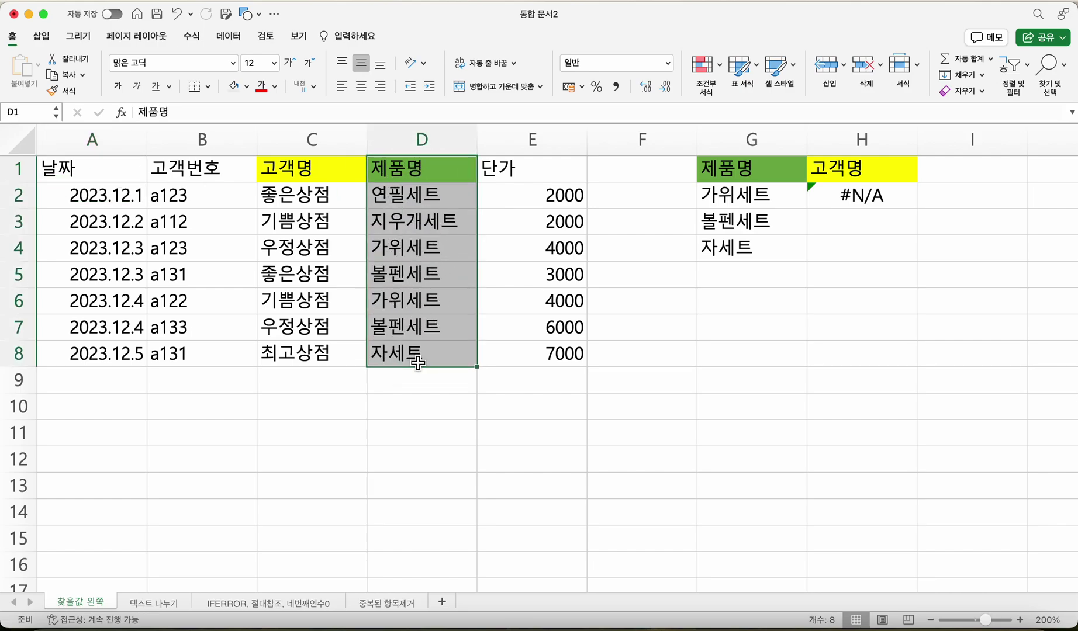
{"action": "key", "text": "super+c"}
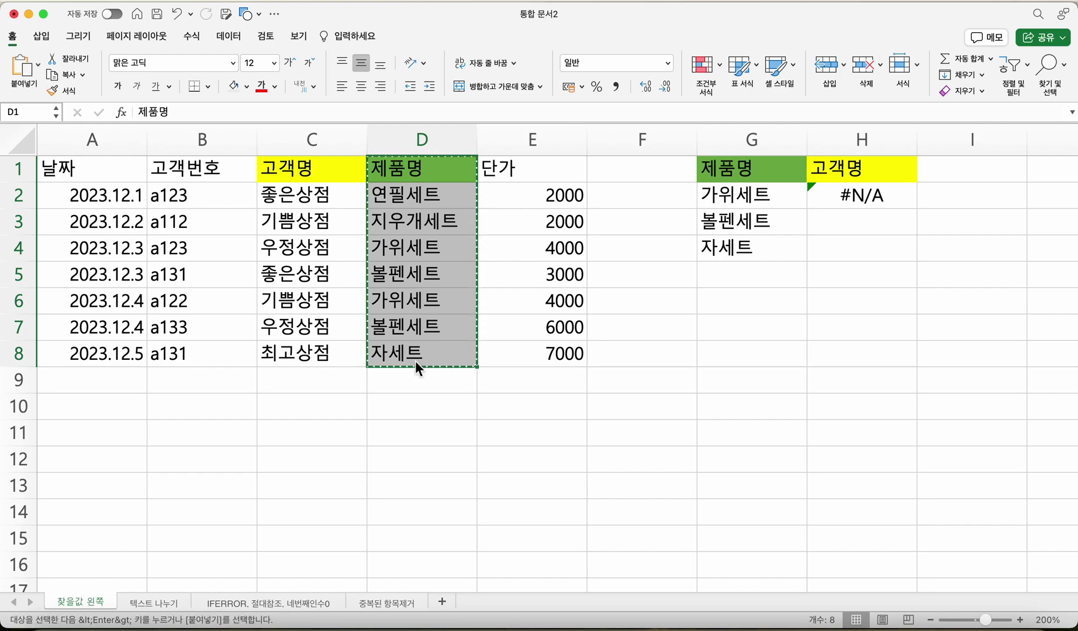
{"action": "left_click", "coordinate": [92, 168]}
{"action": "right_click", "coordinate": [89, 168]}
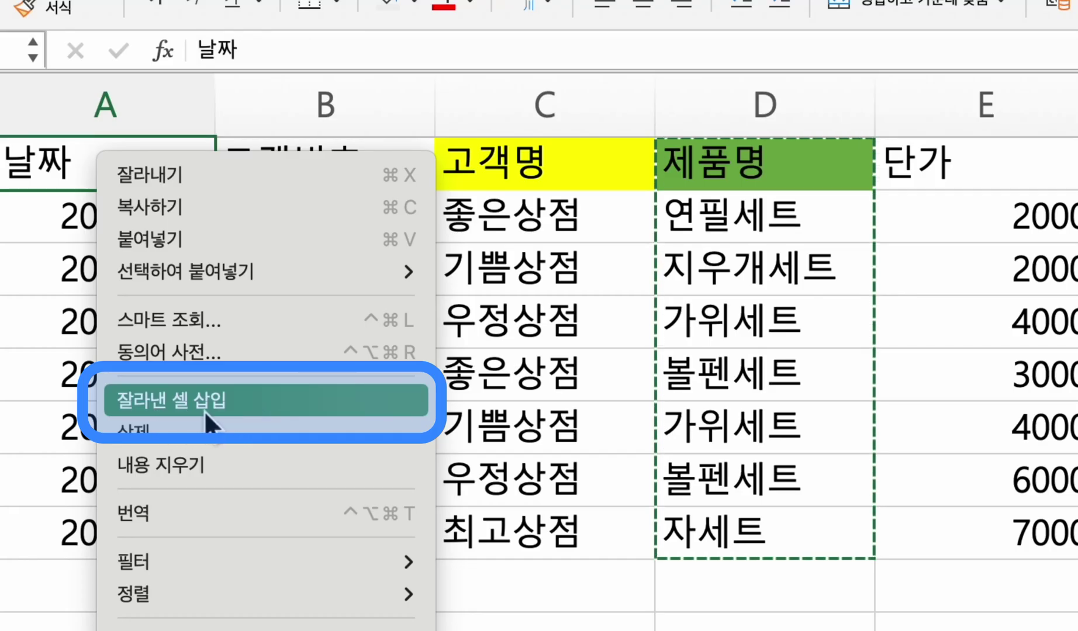
{"action": "left_click", "coordinate": [244, 409]}
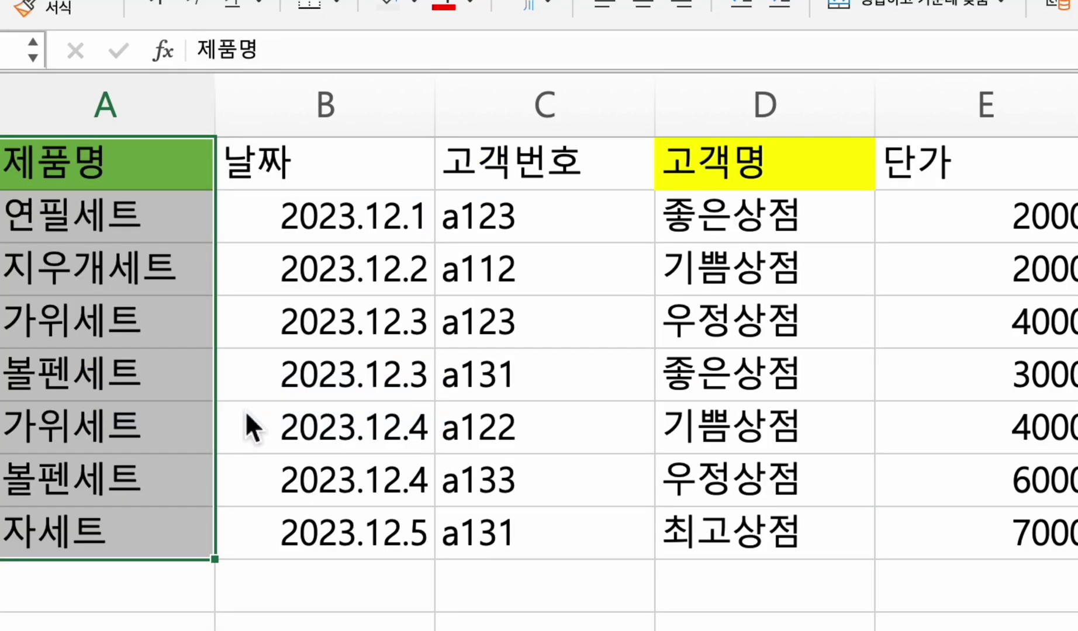
{"action": "left_click", "coordinate": [107, 175]}
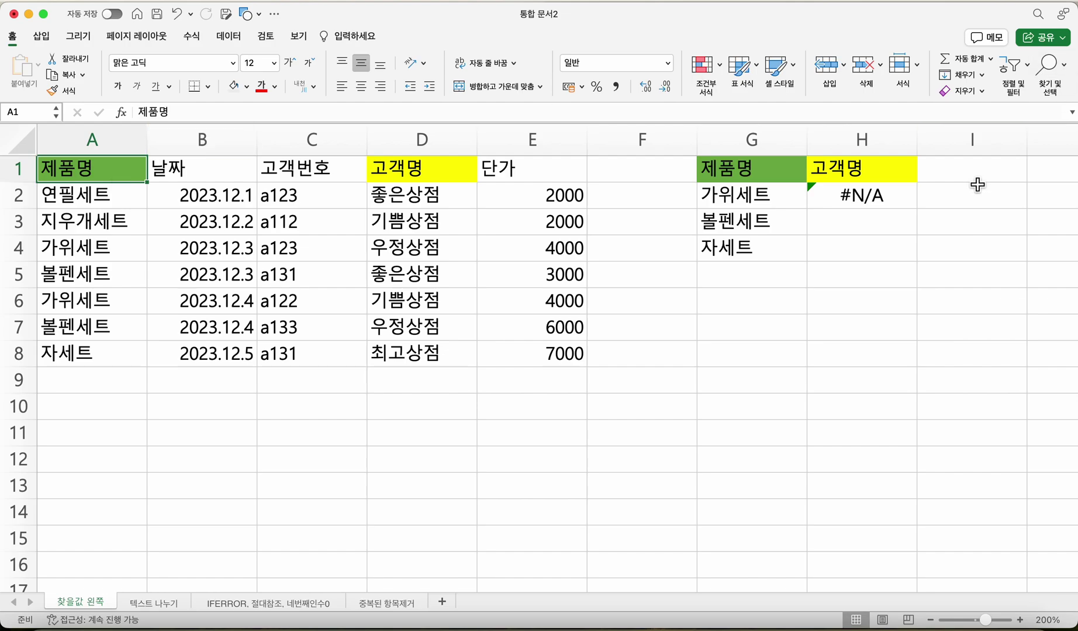
{"action": "left_click", "coordinate": [869, 200]}
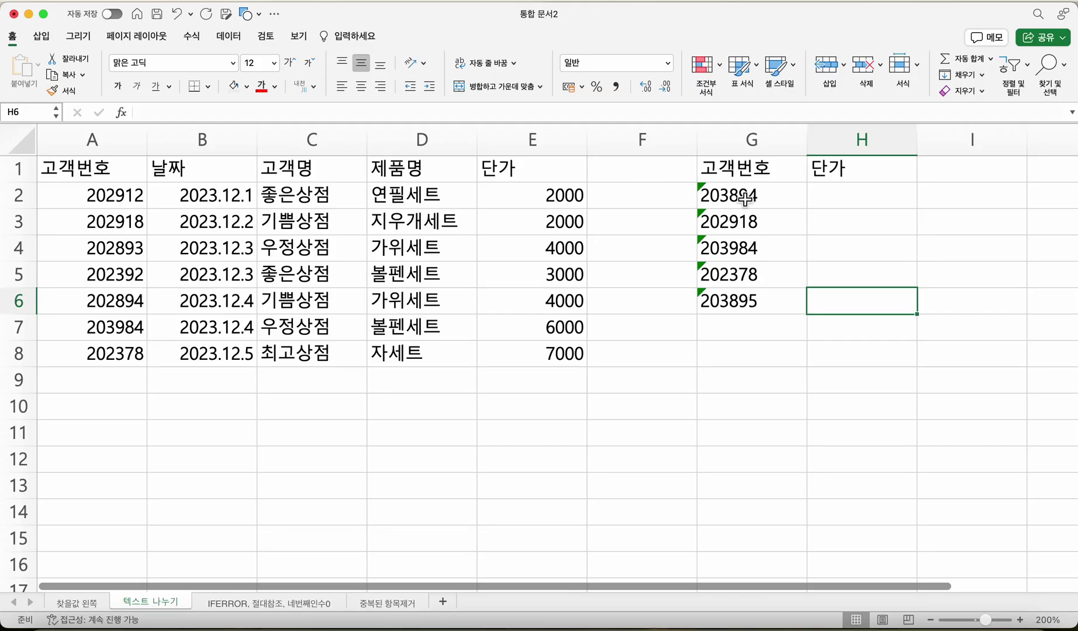
Step: On the 텍스트 나누기 sheet, convert the text customer numbers in G2:G6 to numbers using Text to Columns with the delimited option
{"action": "left_click_drag", "start_coordinate": [750, 196], "coordinate": [734, 287]}
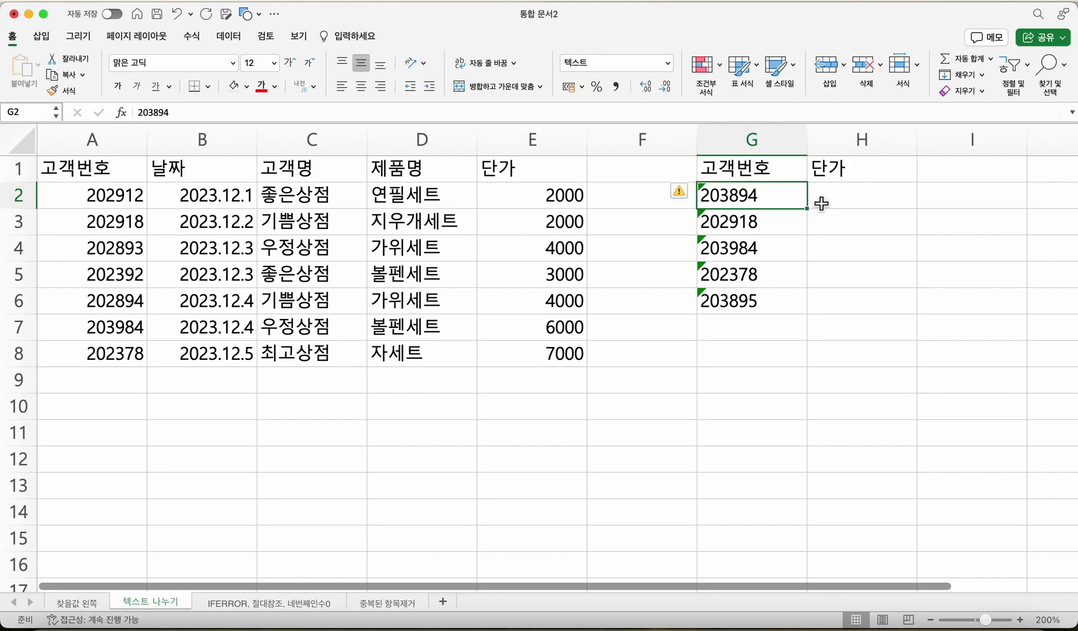
{"action": "left_click", "coordinate": [754, 205]}
{"action": "left_click", "coordinate": [762, 281]}
{"action": "left_click", "coordinate": [752, 204]}
{"action": "left_click_drag", "start_coordinate": [780, 194], "coordinate": [777, 320]}
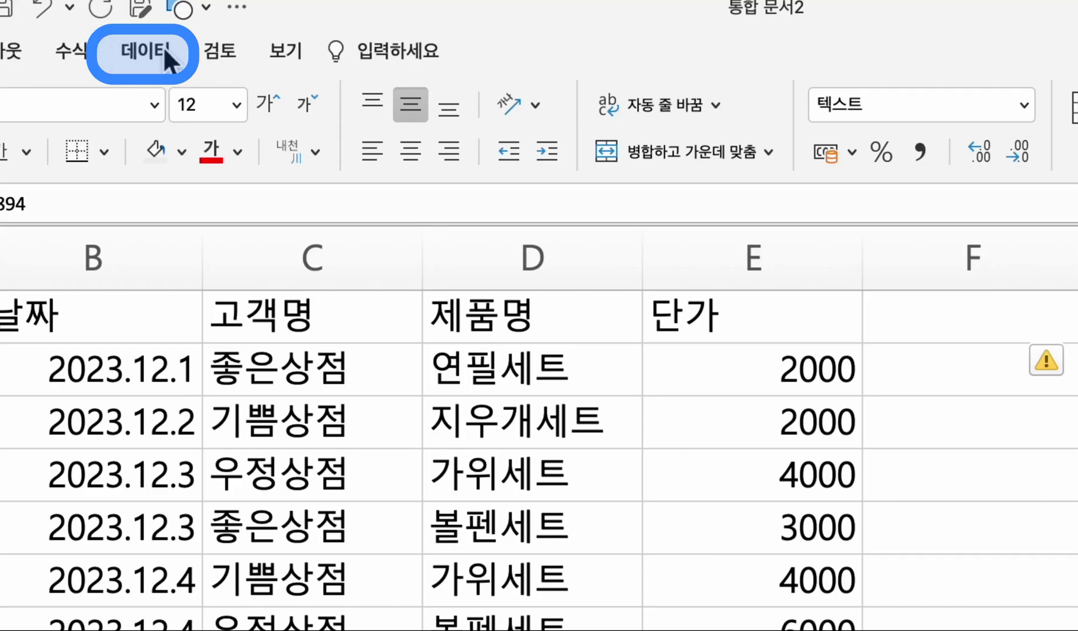
{"action": "left_click", "coordinate": [235, 37]}
{"action": "left_click", "coordinate": [918, 134]}
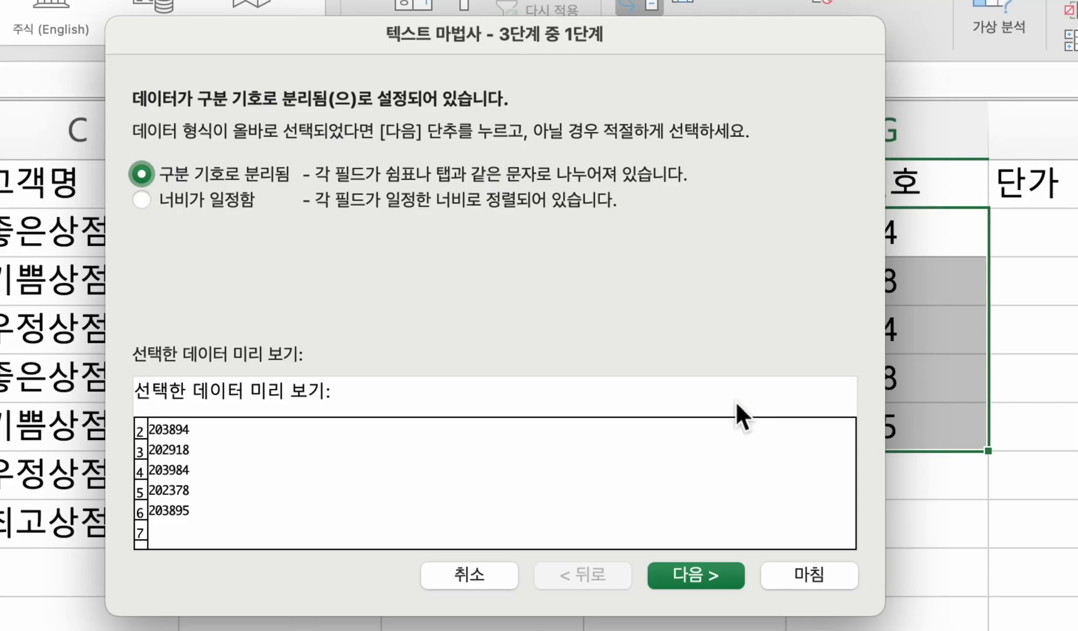
{"action": "left_click", "coordinate": [810, 577]}
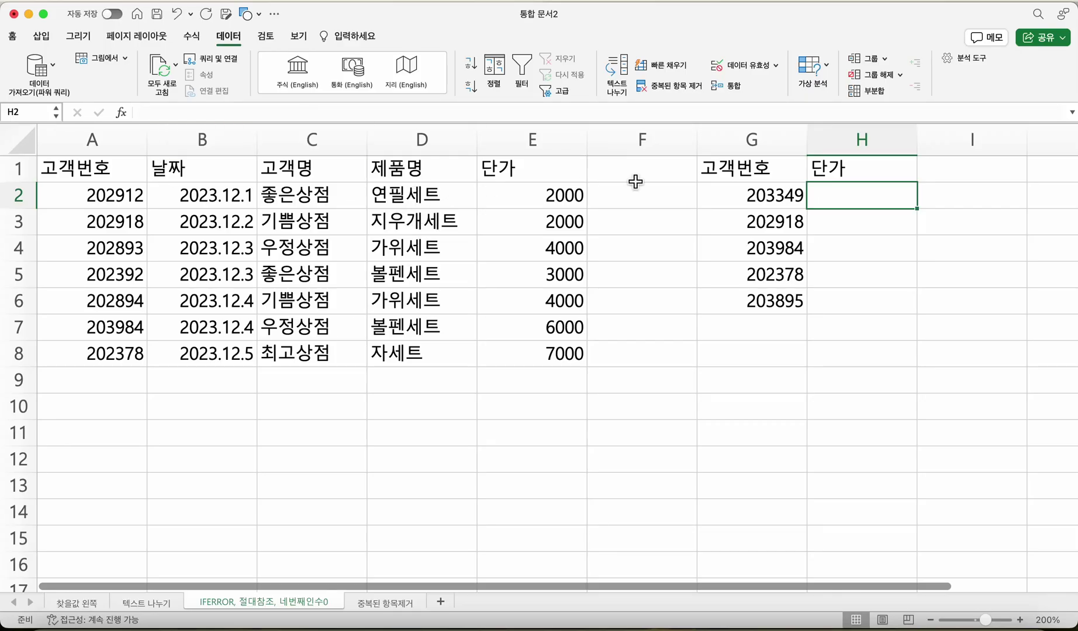
Step: On the "IFERROR, 절대참조, 네번째인수0" sheet, enter =VLOOKUP(G2,$A$1:$E$8,5,0) in H2 to look up the 단가
{"action": "left_click", "coordinate": [756, 196]}
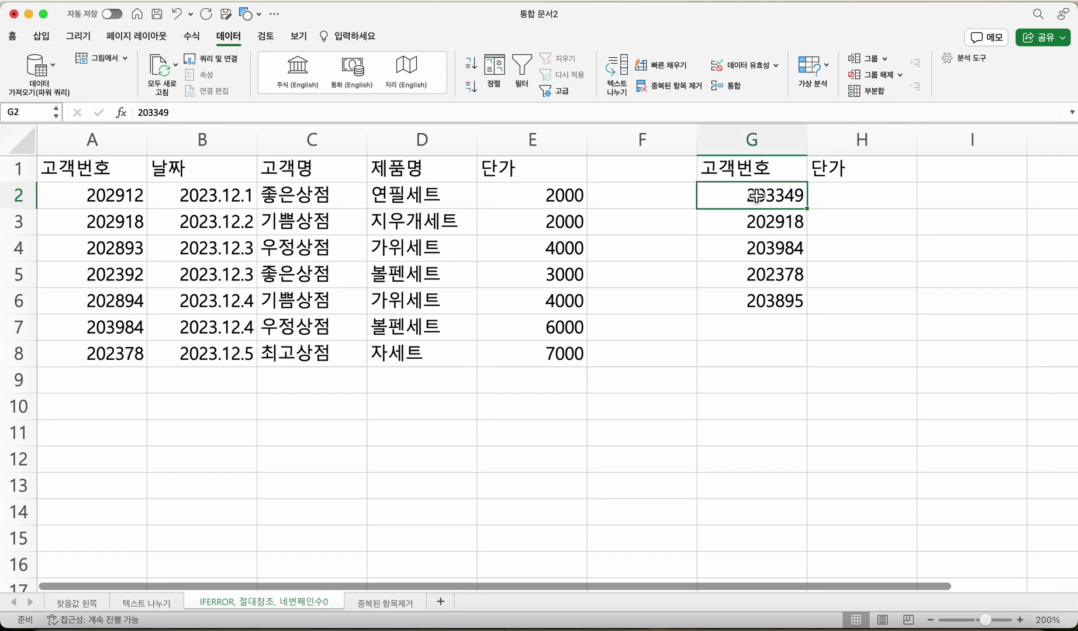
{"action": "left_click", "coordinate": [836, 191]}
{"action": "type", "text": "=v"}
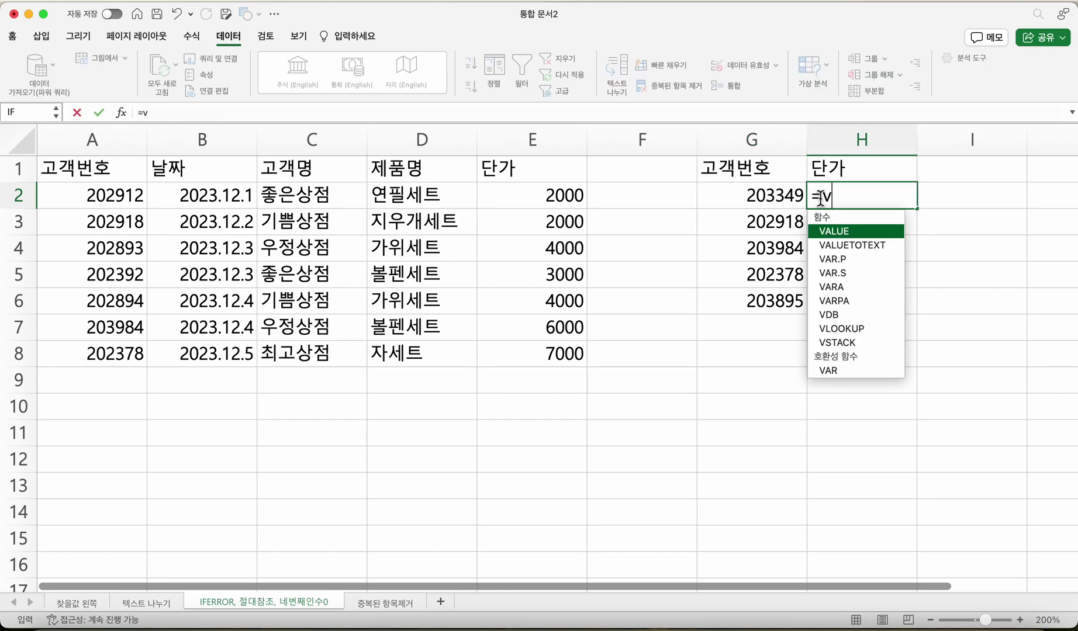
{"action": "key", "text": "Tab"}
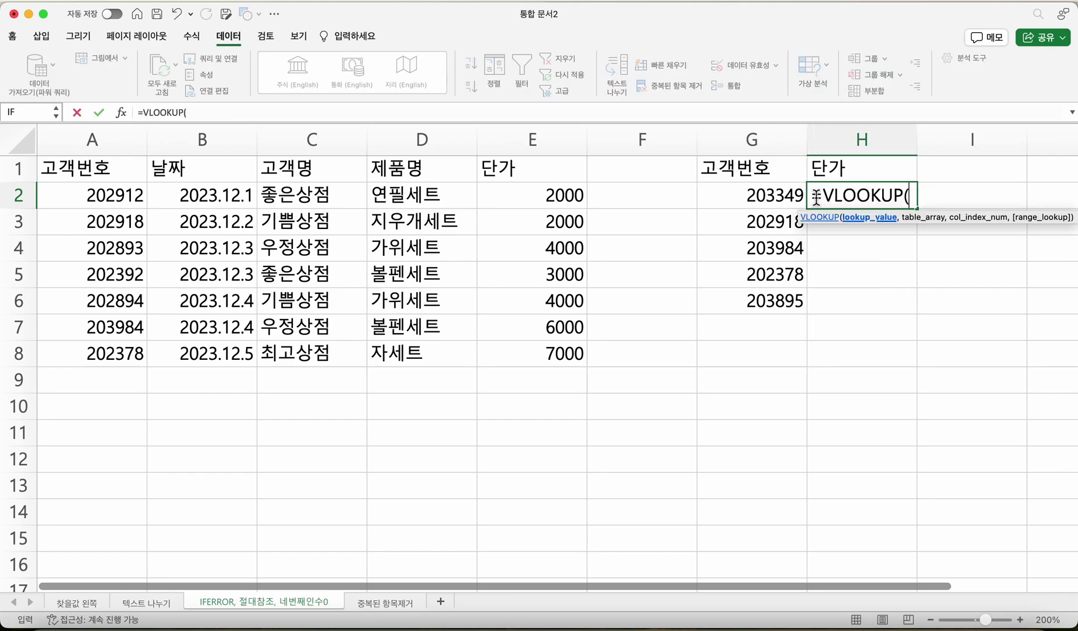
{"action": "left_click", "coordinate": [775, 201]}
{"action": "type", "text": ","}
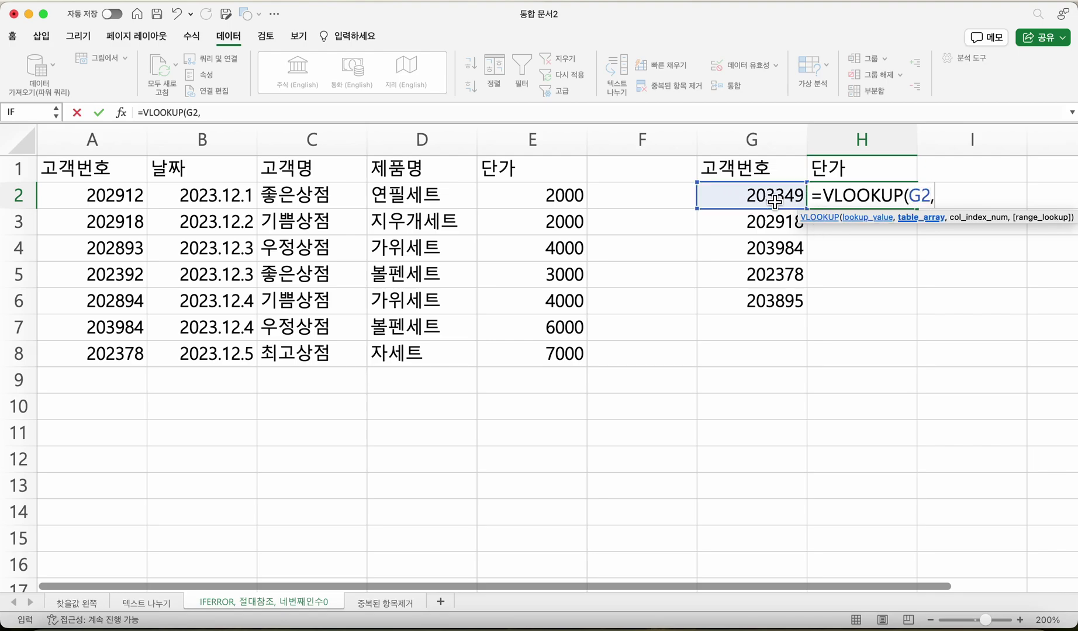
{"action": "left_click_drag", "start_coordinate": [125, 170], "coordinate": [548, 367]}
{"action": "key", "text": "F4"}
{"action": "type", "text": ","}
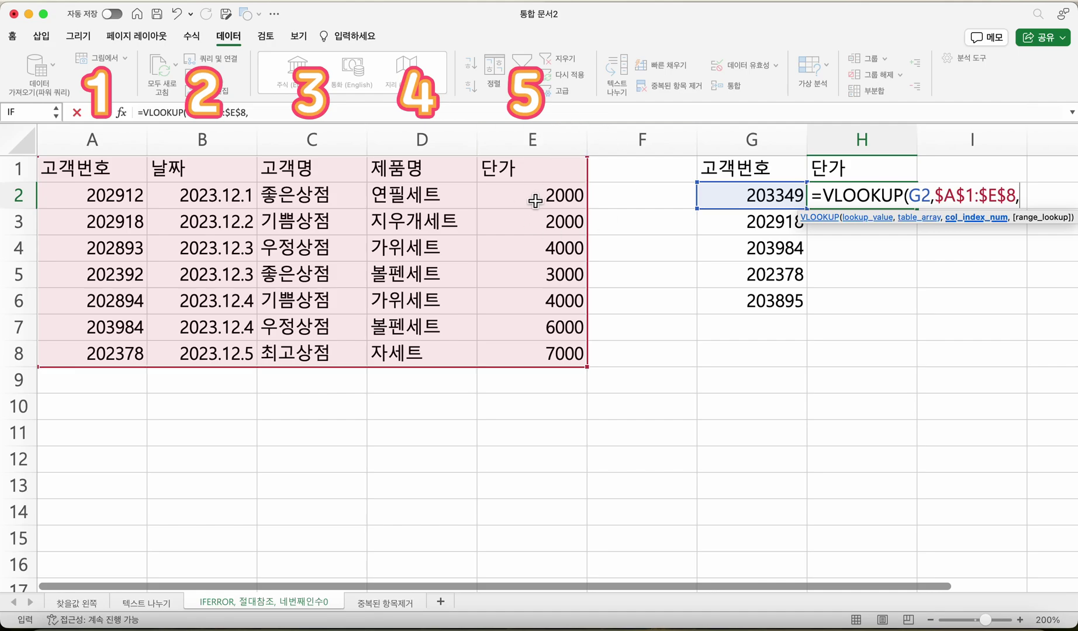
{"action": "type", "text": "5,0"}
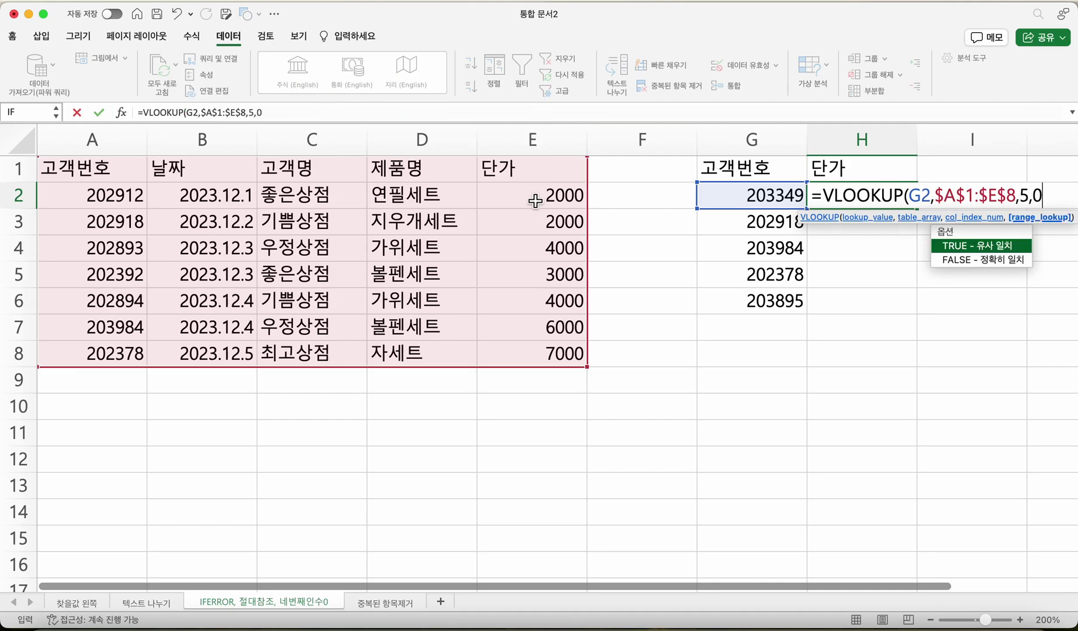
{"action": "key", "text": "Return"}
{"action": "left_click", "coordinate": [864, 199]}
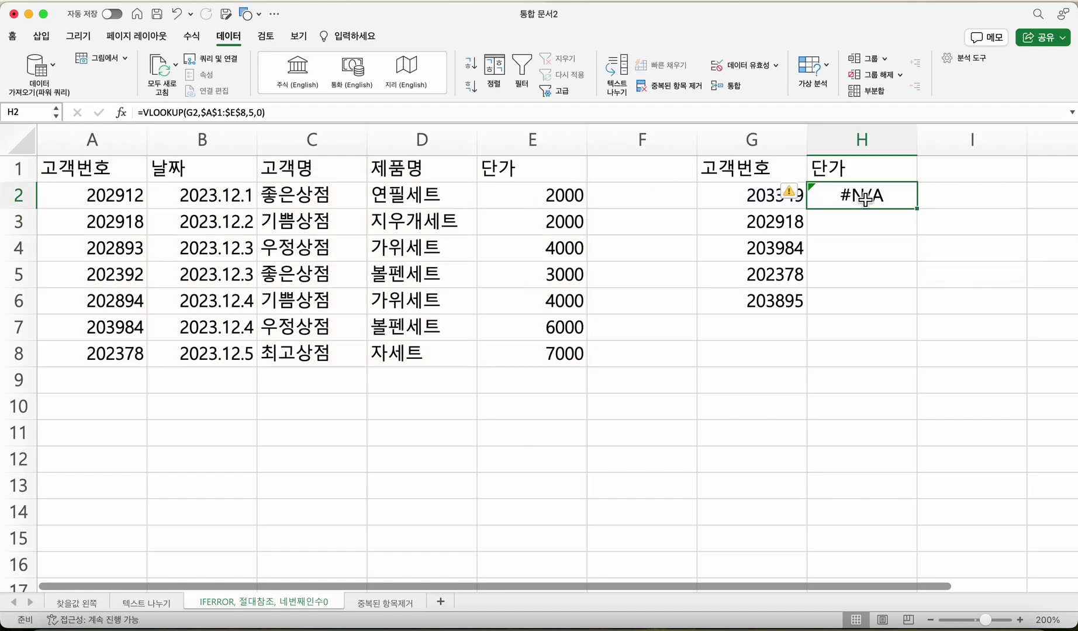
Step: Wrap the VLOOKUP formula in H2 in IFERROR, with "값 없음" as the value to return on error
{"action": "left_click", "coordinate": [948, 205]}
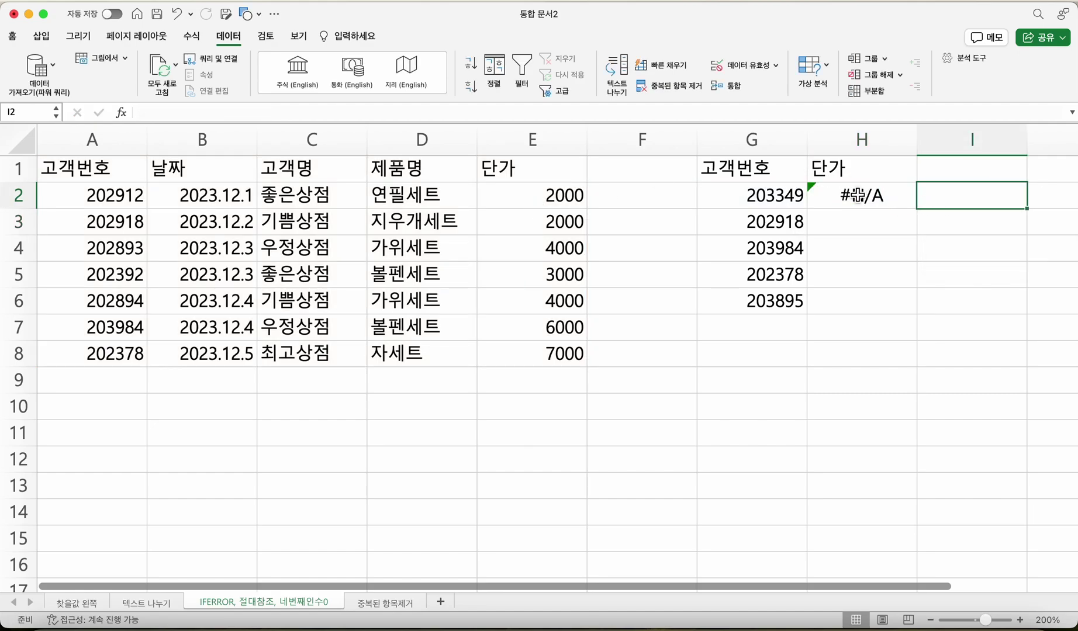
{"action": "left_click", "coordinate": [772, 198]}
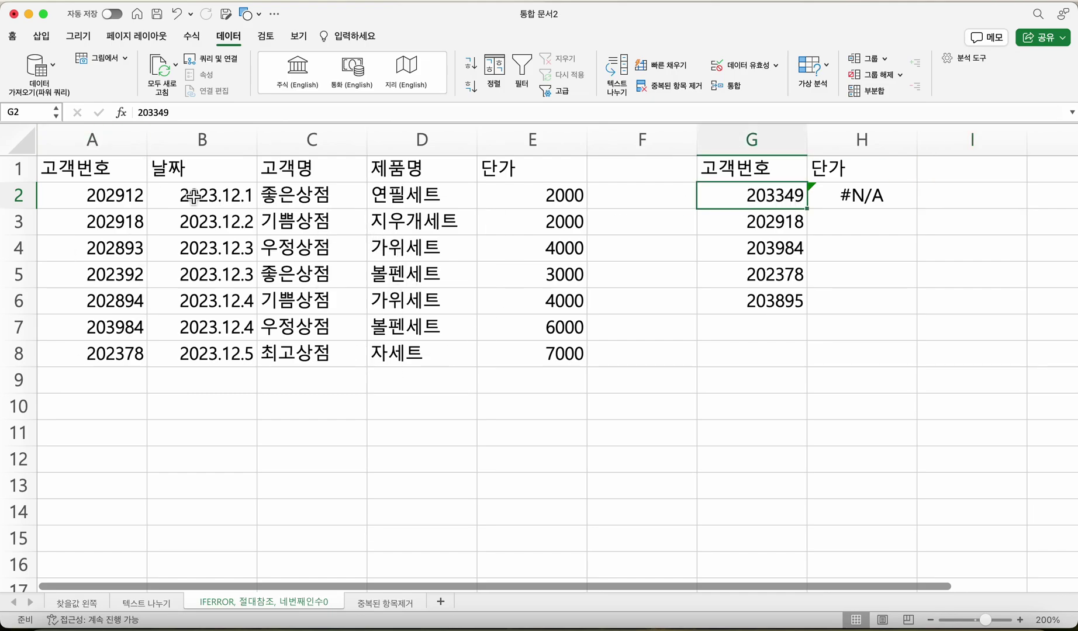
{"action": "left_click", "coordinate": [855, 202]}
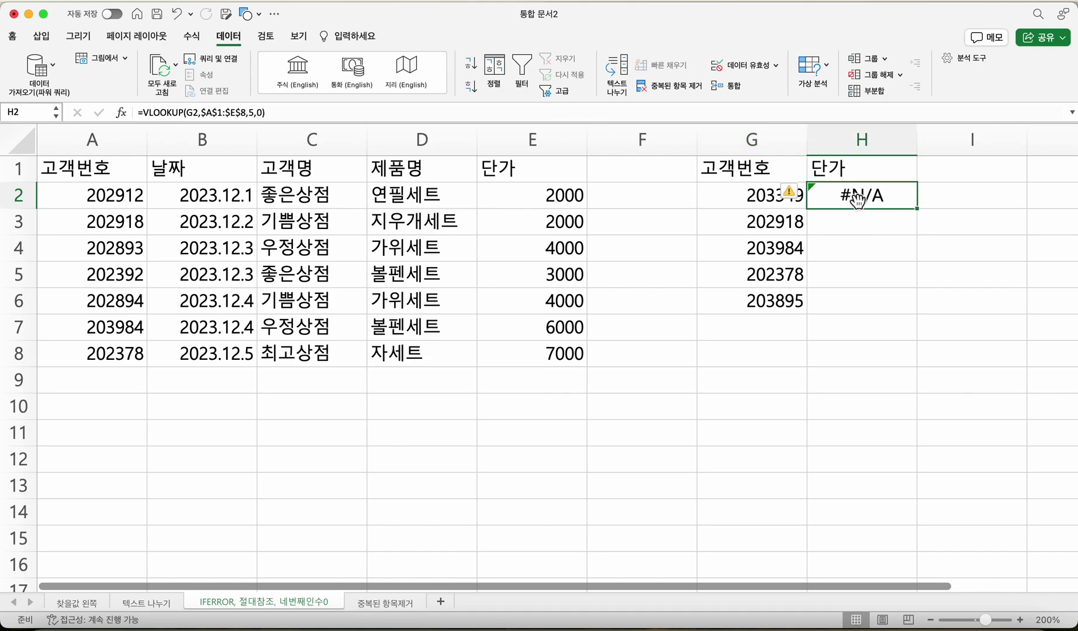
{"action": "double_click", "coordinate": [857, 201]}
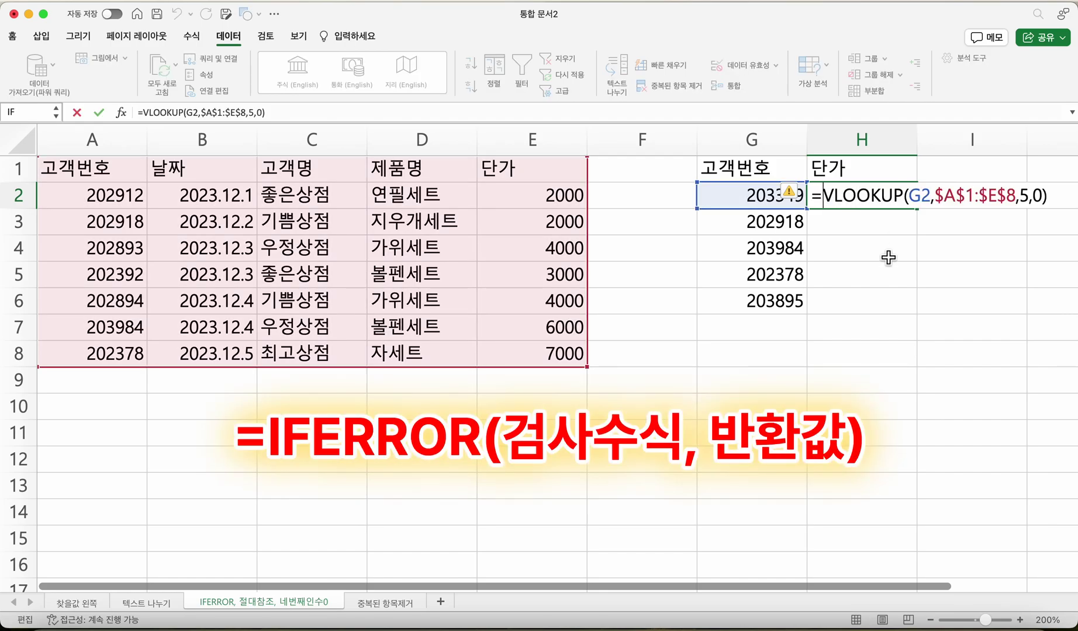
{"action": "type", "text": "i"}
{"action": "key", "text": "BackSpace"}
{"action": "type", "text": "o"}
{"action": "key", "text": "BackSpace"}
{"action": "type", "text": "ife"}
{"action": "key", "text": "Tab"}
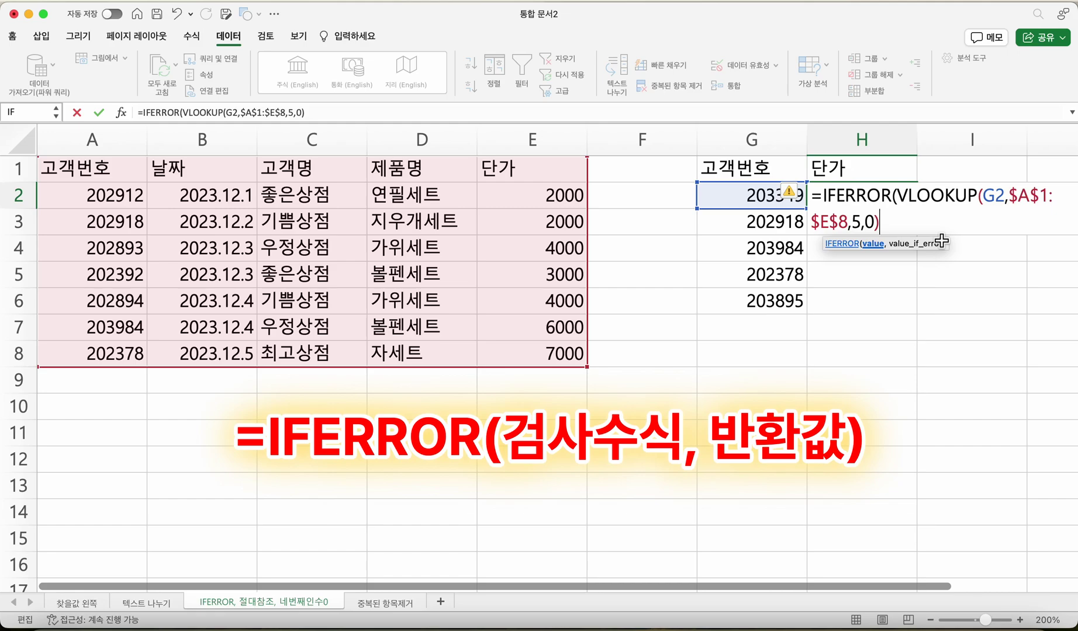
{"action": "type", "text": ",\"값 없음\""}
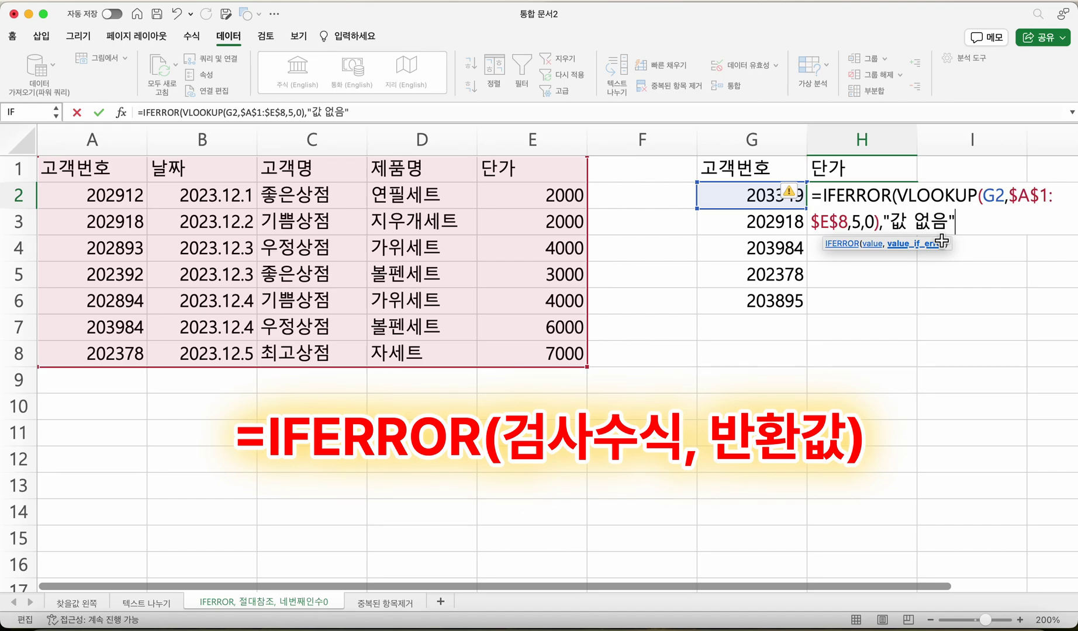
{"action": "type", "text": ")"}
{"action": "key", "text": "Return"}
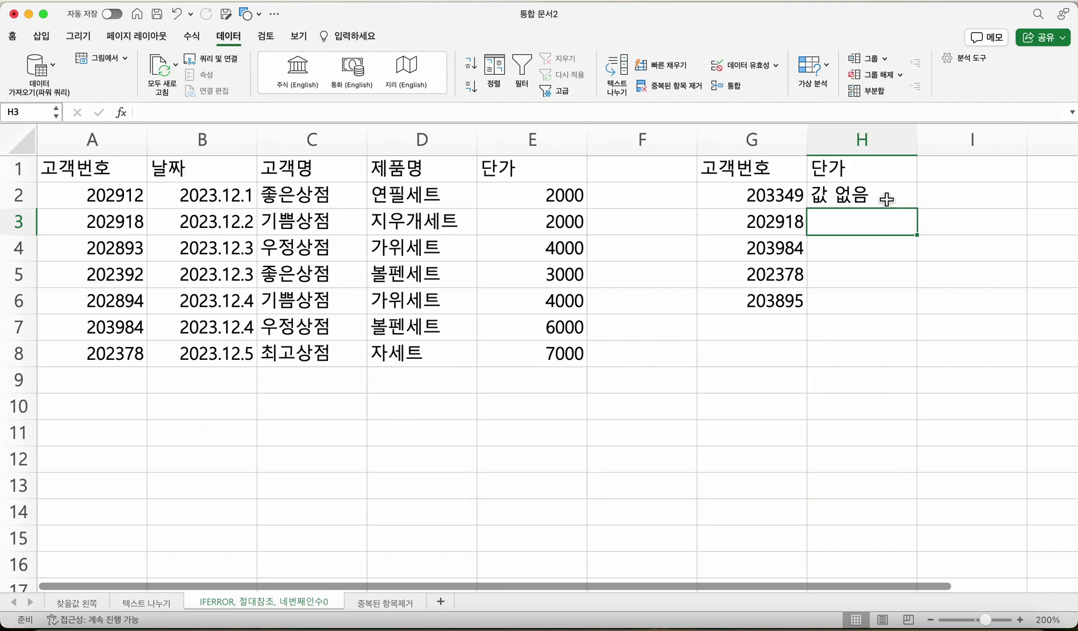
{"action": "left_click", "coordinate": [886, 206]}
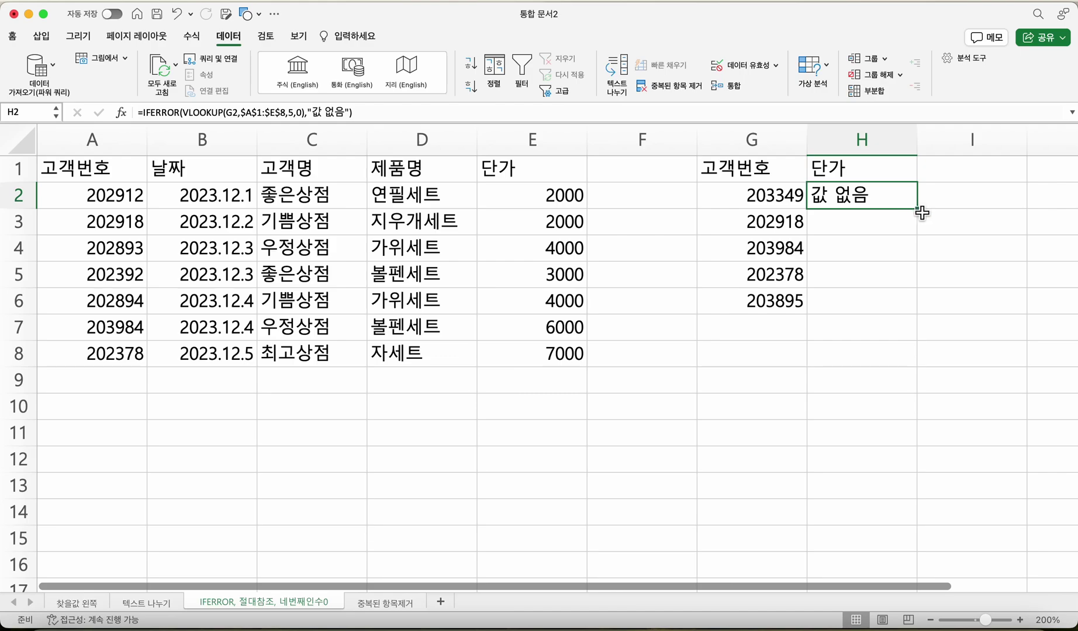
Step: Copy the IFERROR and VLOOKUP formula from H2 down through H6
{"action": "left_click_drag", "start_coordinate": [921, 212], "coordinate": [872, 303]}
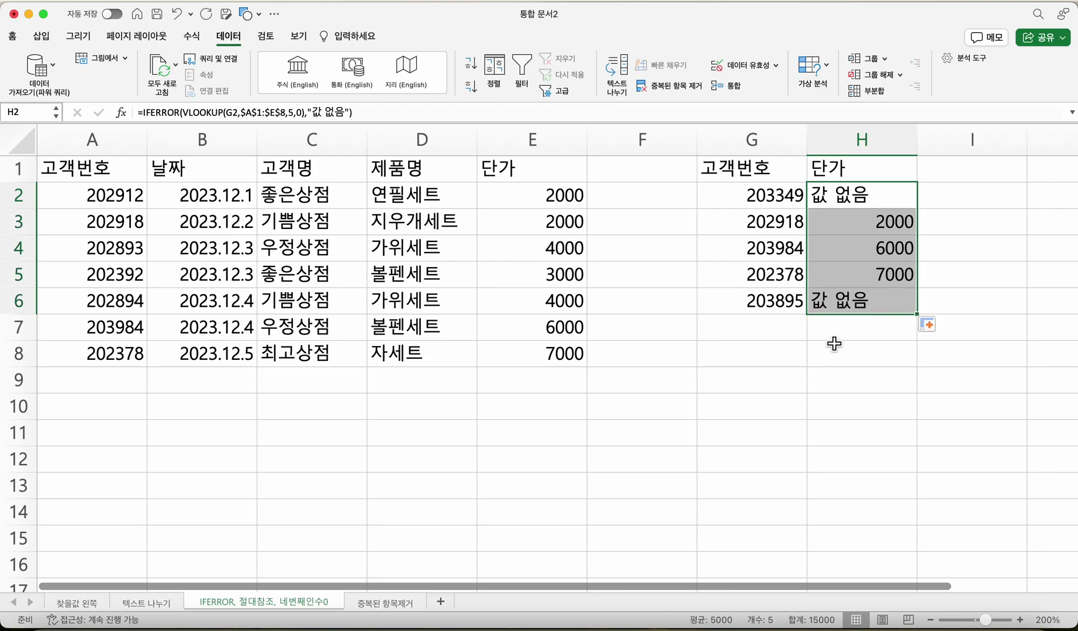
{"action": "left_click", "coordinate": [864, 309]}
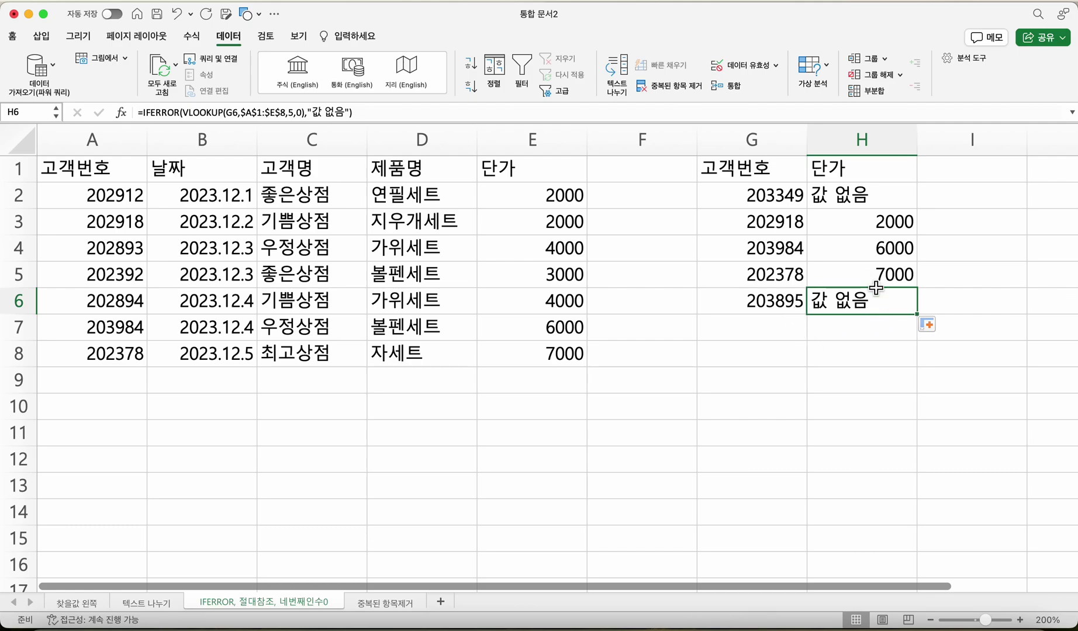
Step: Change the lookup range in H2's formula to the relative reference A1:E8 and fill the formula down to H6
{"action": "double_click", "coordinate": [846, 196]}
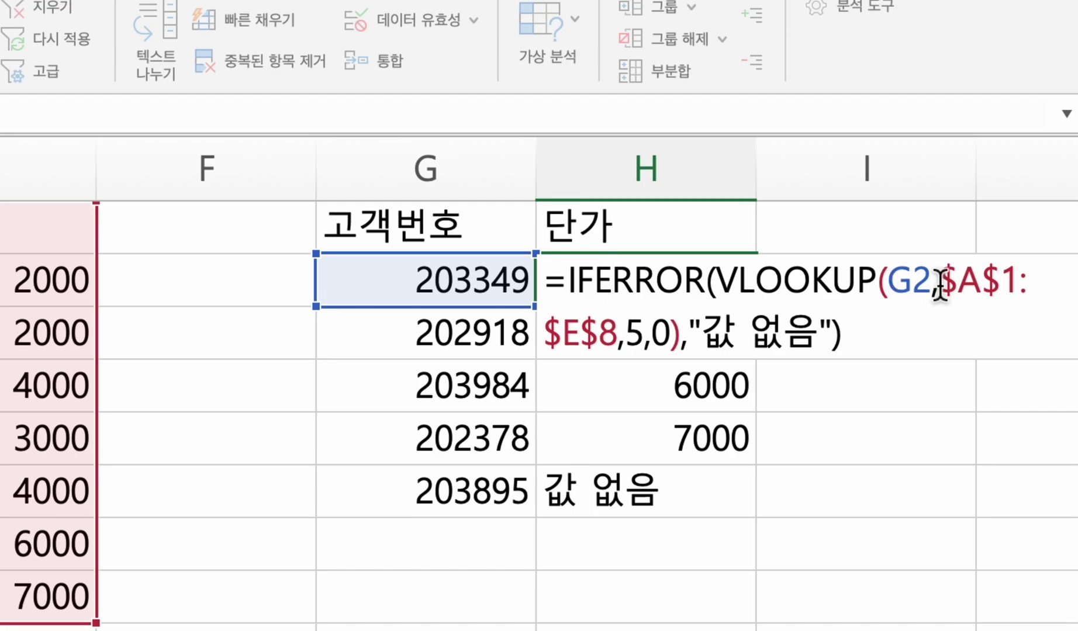
{"action": "left_click_drag", "start_coordinate": [938, 287], "coordinate": [624, 345]}
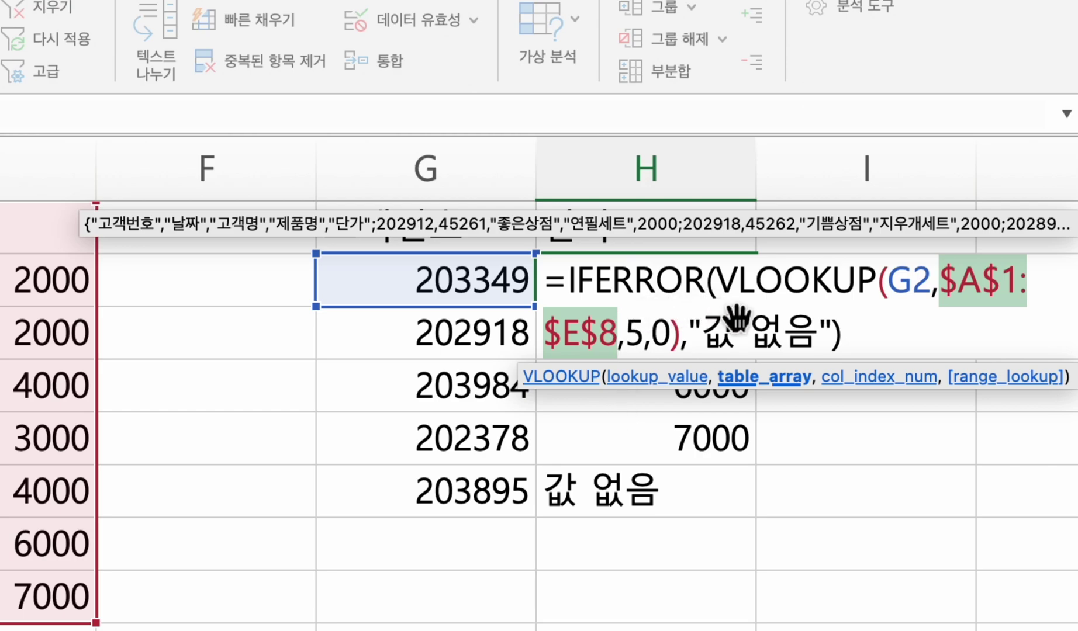
{"action": "key", "text": "F4"}
{"action": "key", "text": "F4"}
{"action": "key", "text": "F4"}
{"action": "key", "text": "Return"}
{"action": "left_click", "coordinate": [696, 290]}
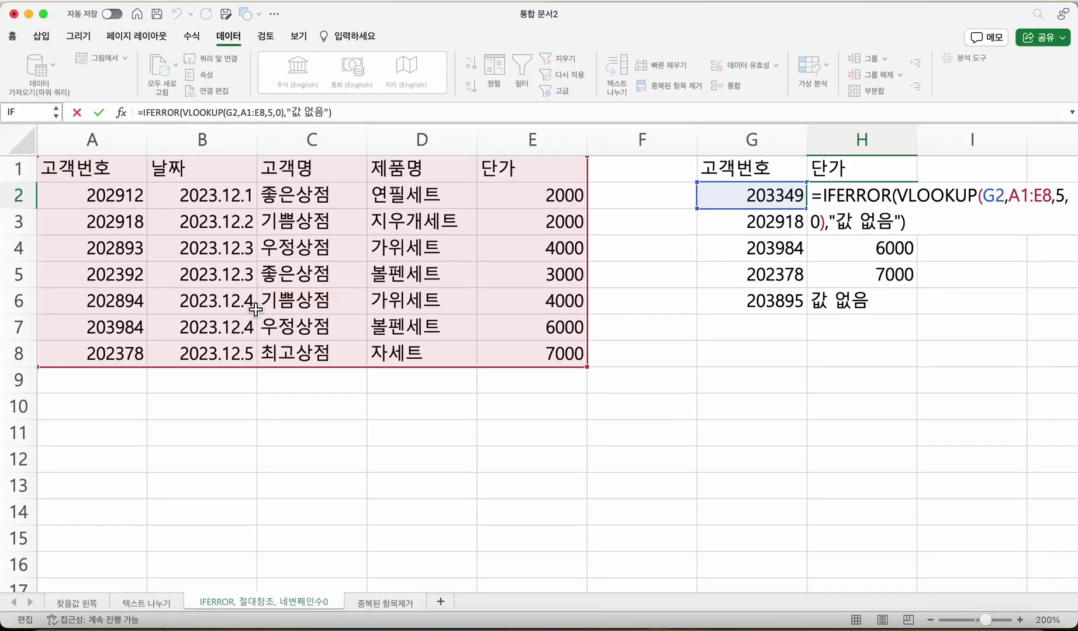
Step: Examine which lookup range each 단가 formula from H2 to H6 refers to
{"action": "key", "text": "Return"}
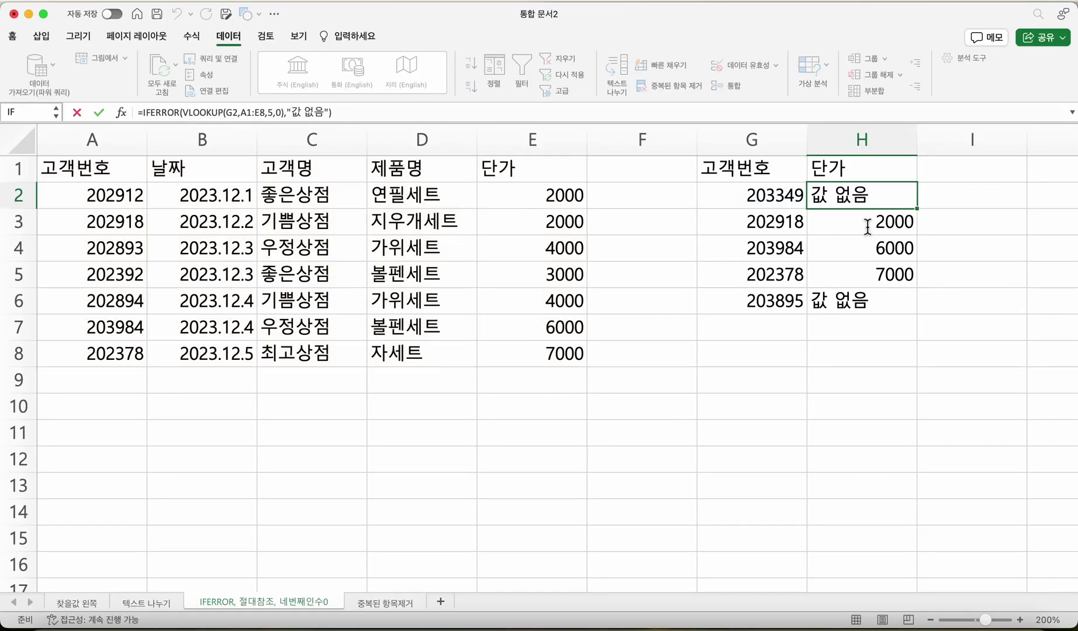
{"action": "double_click", "coordinate": [859, 225]}
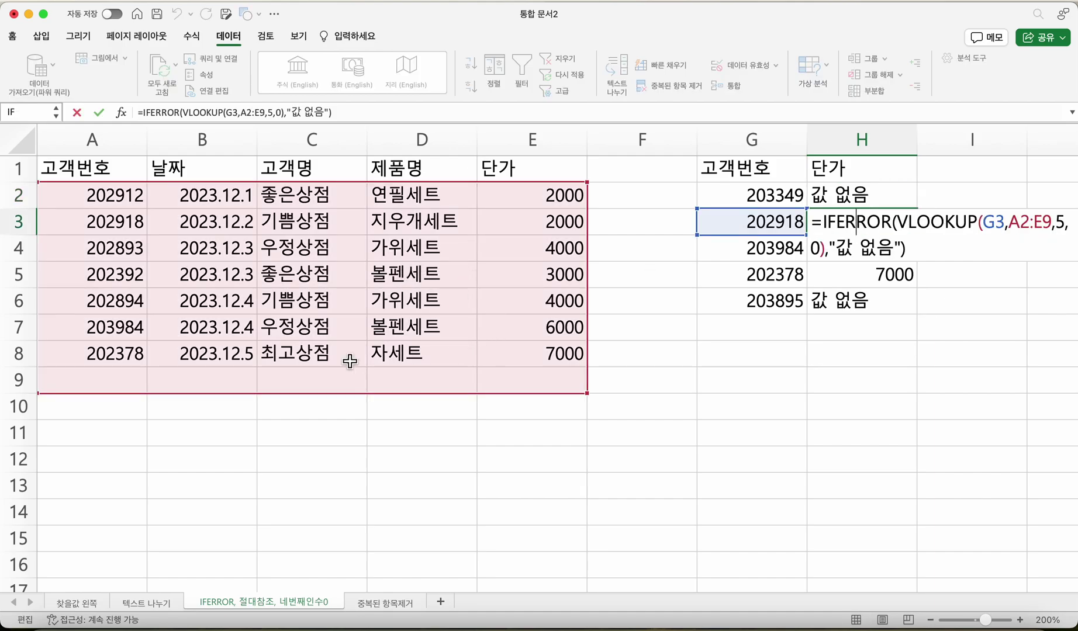
{"action": "key", "text": "Return"}
{"action": "double_click", "coordinate": [855, 258]}
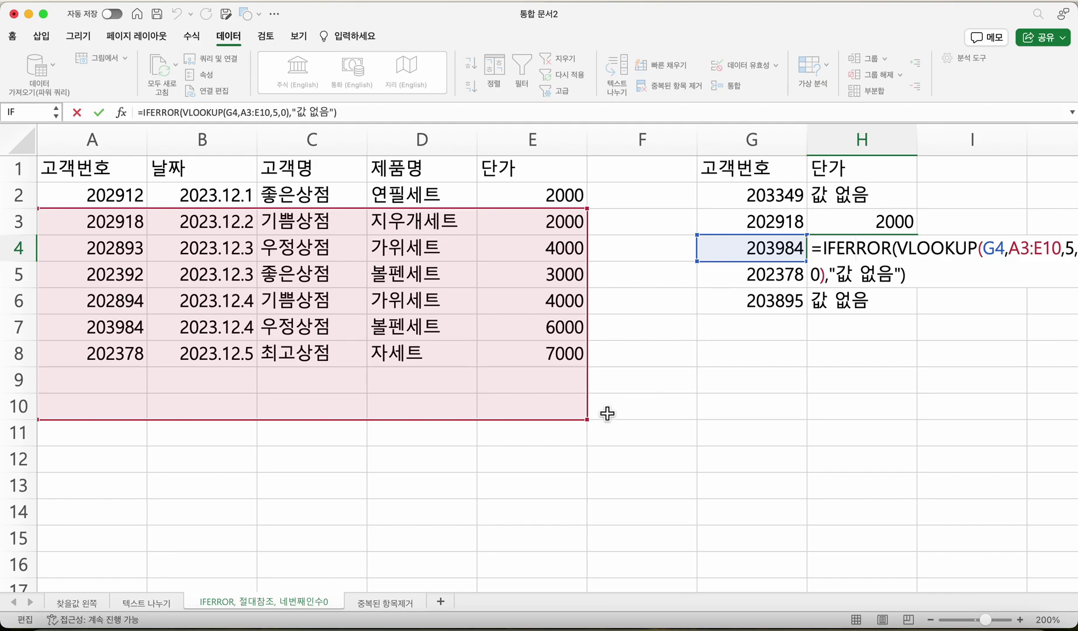
{"action": "key", "text": "Return"}
{"action": "double_click", "coordinate": [855, 280]}
{"action": "key", "text": "Return"}
{"action": "double_click", "coordinate": [854, 305]}
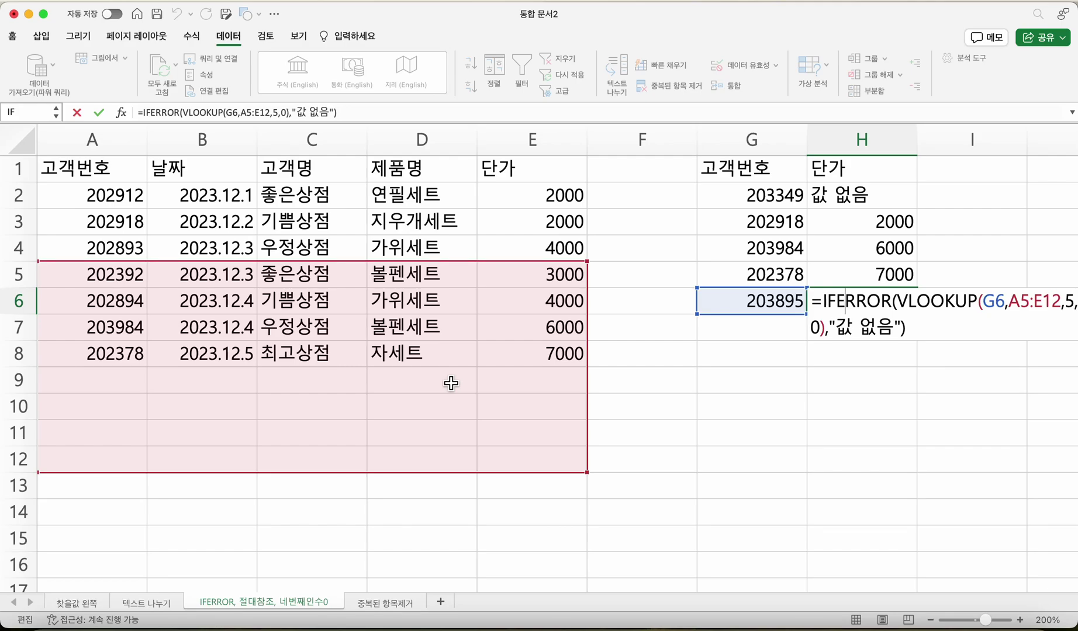
{"action": "key", "text": "Escape"}
Step: Cycle the A1:E8 lookup range in H2's formula through its absolute and mixed reference forms
{"action": "left_click", "coordinate": [880, 194]}
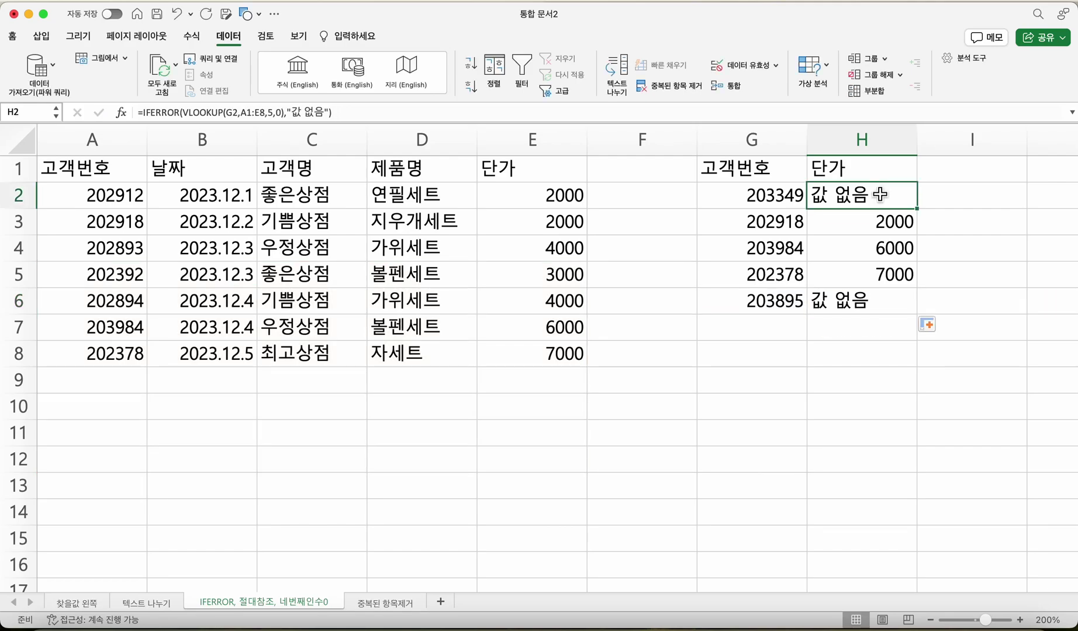
{"action": "double_click", "coordinate": [880, 194]}
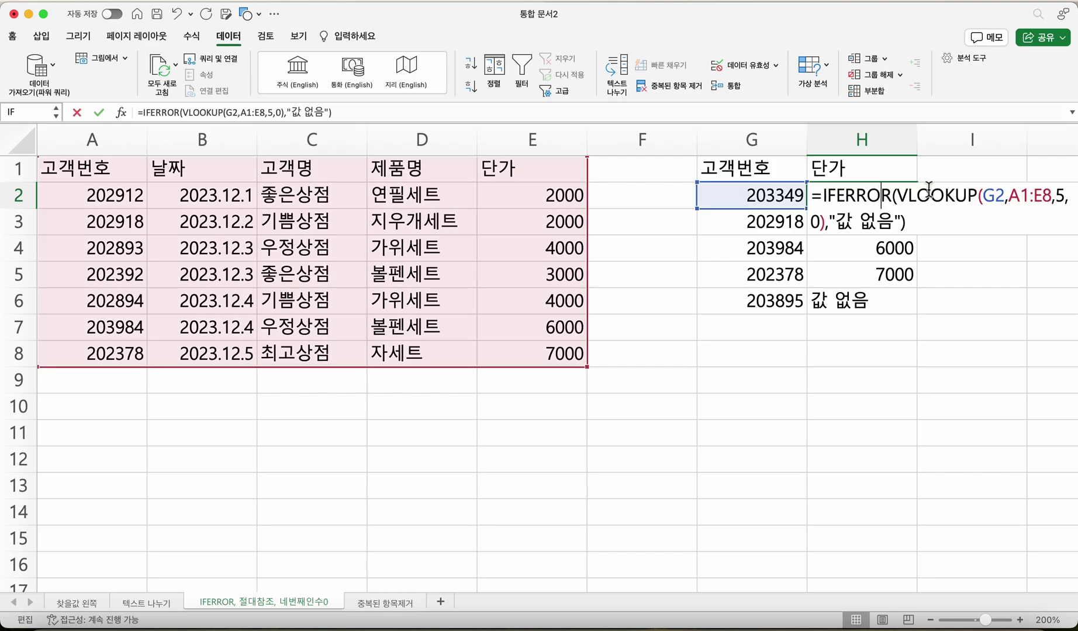
{"action": "left_click_drag", "start_coordinate": [1010, 196], "coordinate": [1052, 196]}
{"action": "key", "text": "F4"}
{"action": "key", "text": "F4"}
{"action": "key", "text": "F4"}
{"action": "key", "text": "F4"}
{"action": "key", "text": "F4"}
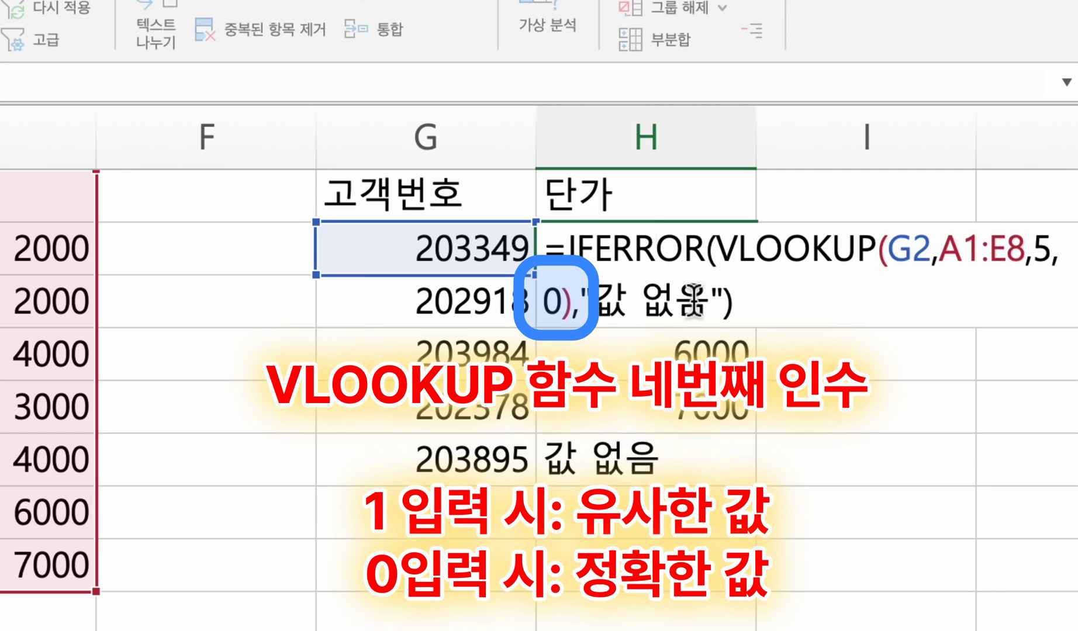
Step: Re-enter 0 as the fourth VLOOKUP argument in H2 to require an exact match
{"action": "double_click", "coordinate": [550, 304]}
{"action": "type", "text": "0"}
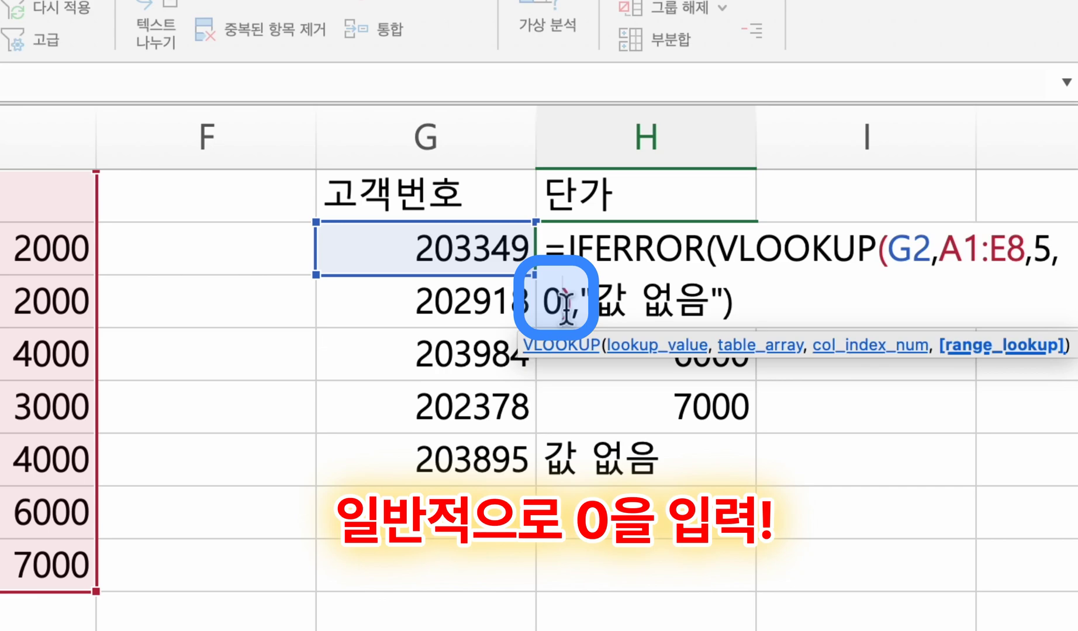
{"action": "type", "text": ")"}
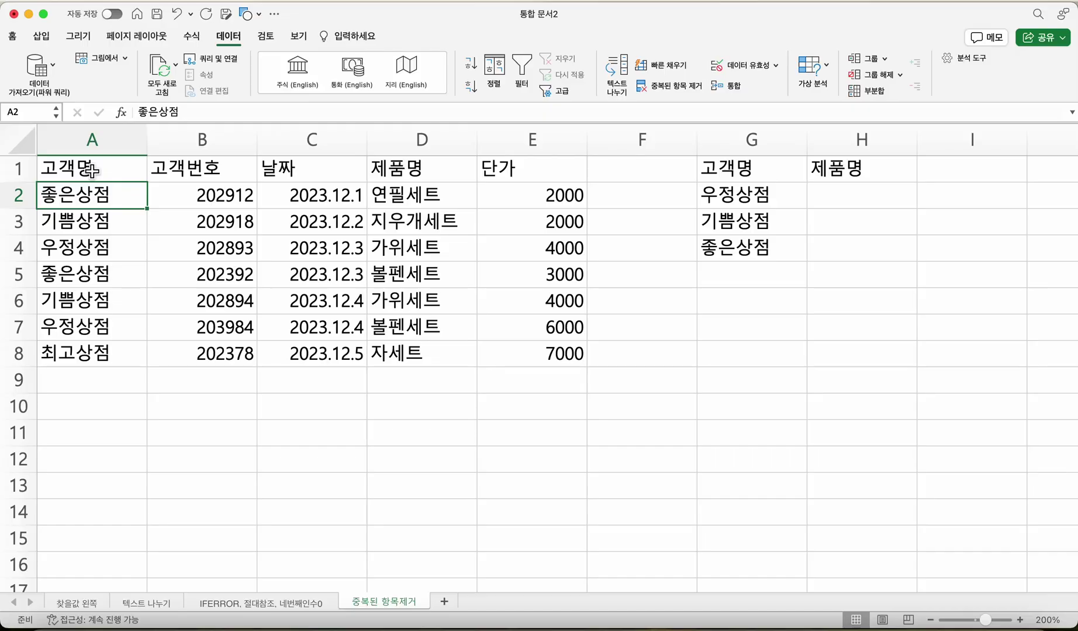
Step: On the 중복된 항목제거 sheet, examine the 고객명 column in A2:A8 for repeated entries
{"action": "left_click_drag", "start_coordinate": [76, 169], "coordinate": [409, 349]}
{"action": "left_click", "coordinate": [139, 221]}
{"action": "left_click", "coordinate": [102, 205]}
{"action": "left_click", "coordinate": [104, 278]}
{"action": "left_click_drag", "start_coordinate": [108, 201], "coordinate": [96, 347]}
{"action": "left_click", "coordinate": [157, 308]}
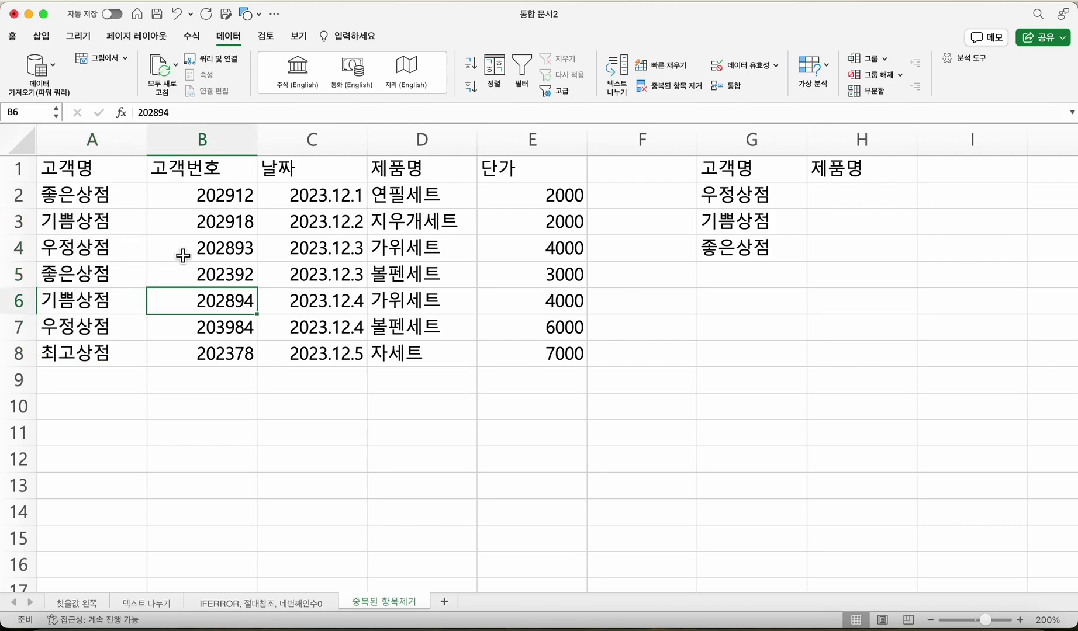
{"action": "left_click", "coordinate": [104, 199]}
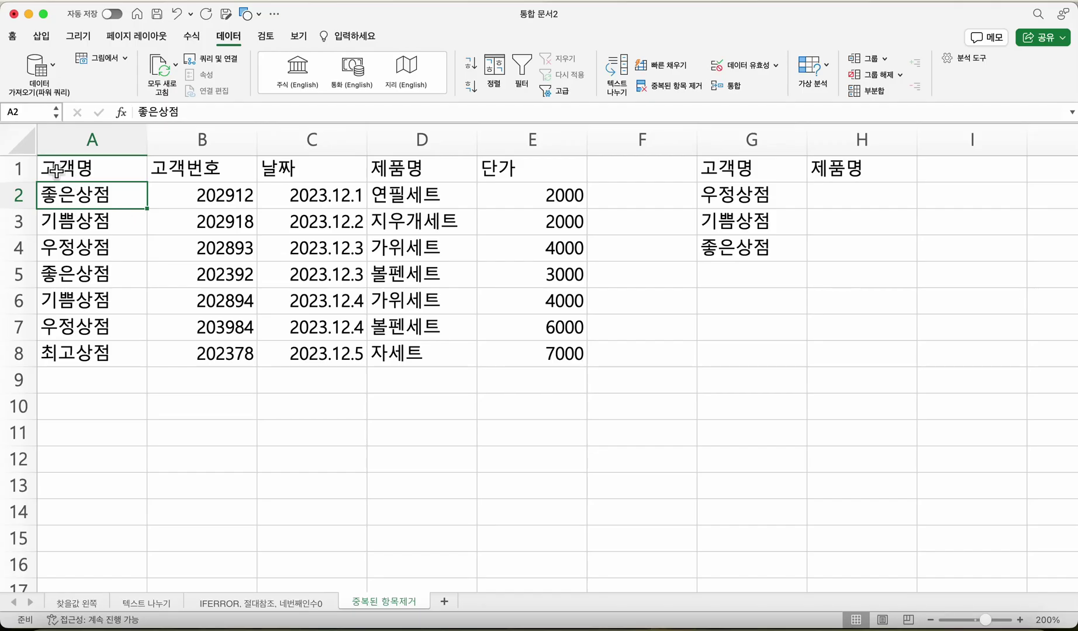
Step: Remove duplicates from A1:D8 with headers included, comparing only the 고객명 column
{"action": "left_click_drag", "start_coordinate": [57, 171], "coordinate": [392, 364]}
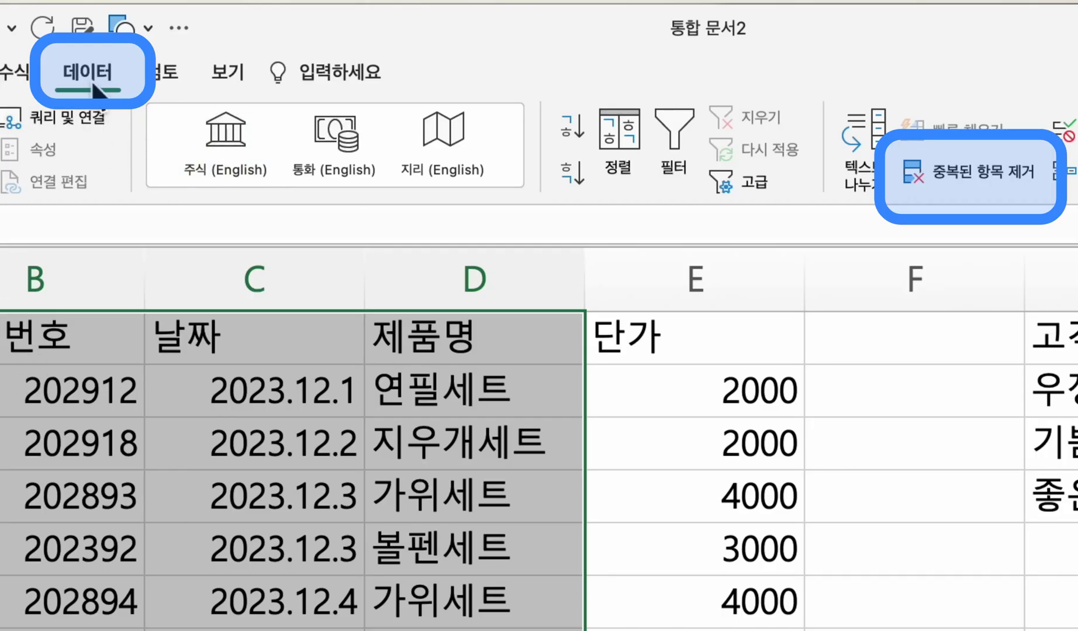
{"action": "left_click", "coordinate": [979, 172]}
{"action": "left_click", "coordinate": [576, 363]}
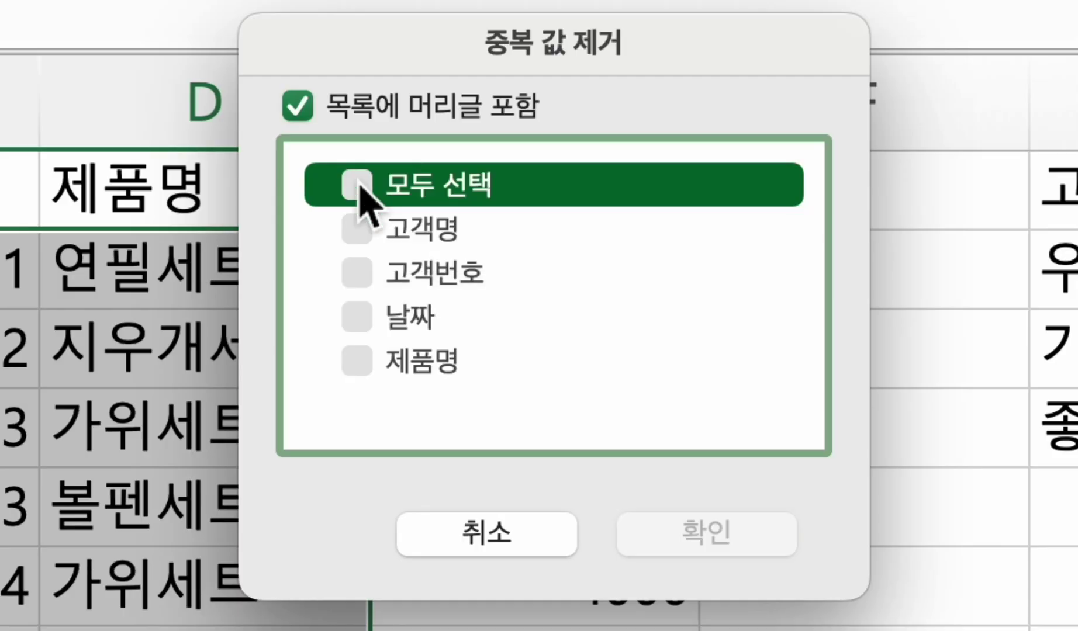
{"action": "left_click", "coordinate": [357, 229]}
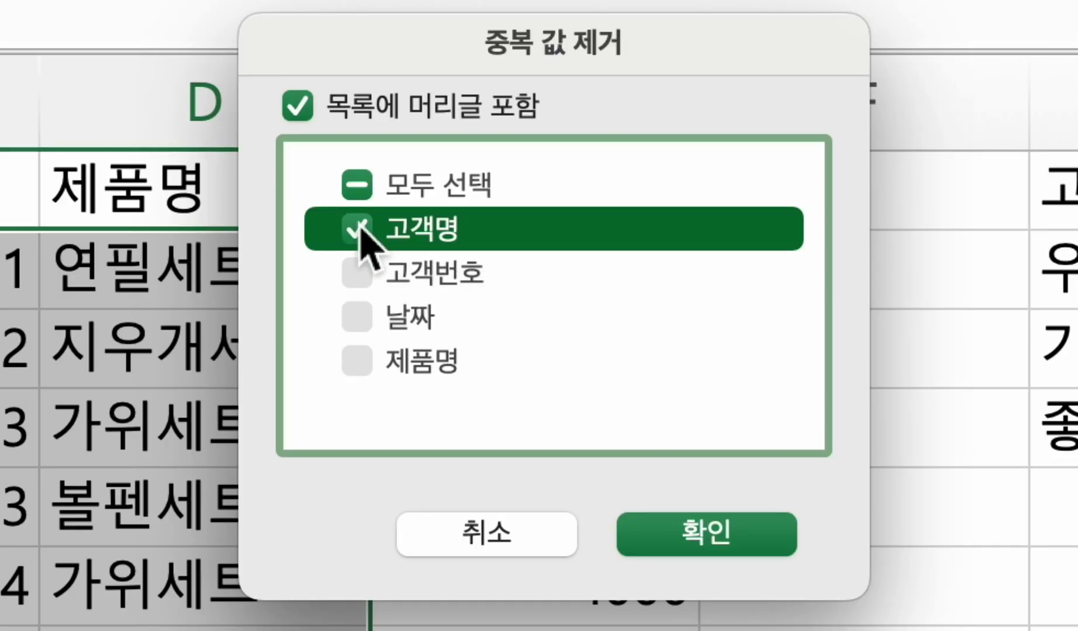
{"action": "left_click", "coordinate": [679, 535]}
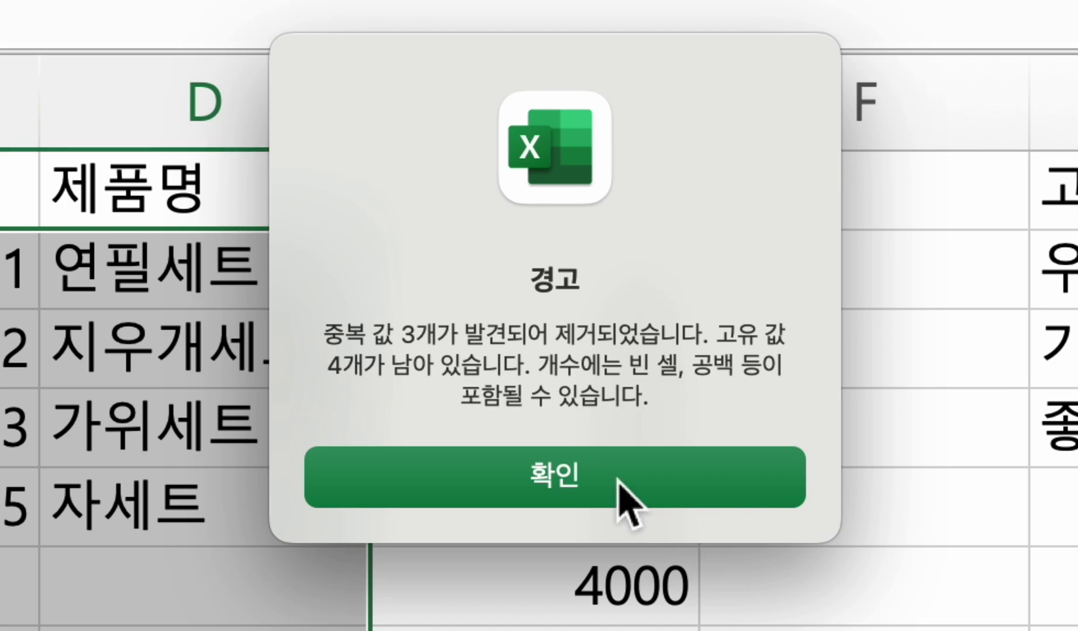
{"action": "left_click", "coordinate": [622, 500]}
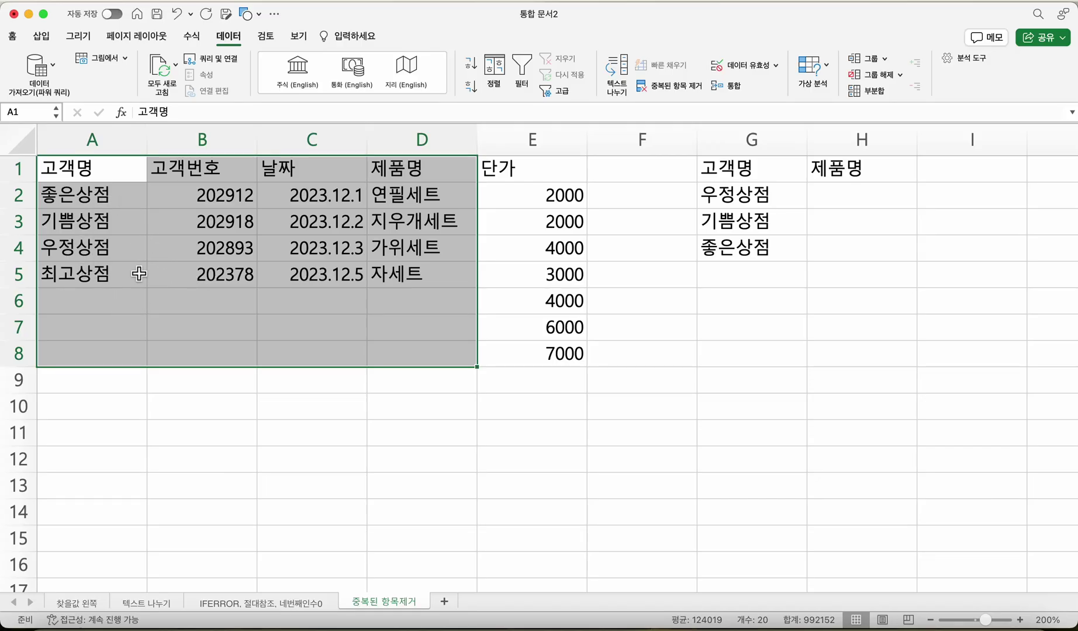
{"action": "left_click", "coordinate": [135, 192]}
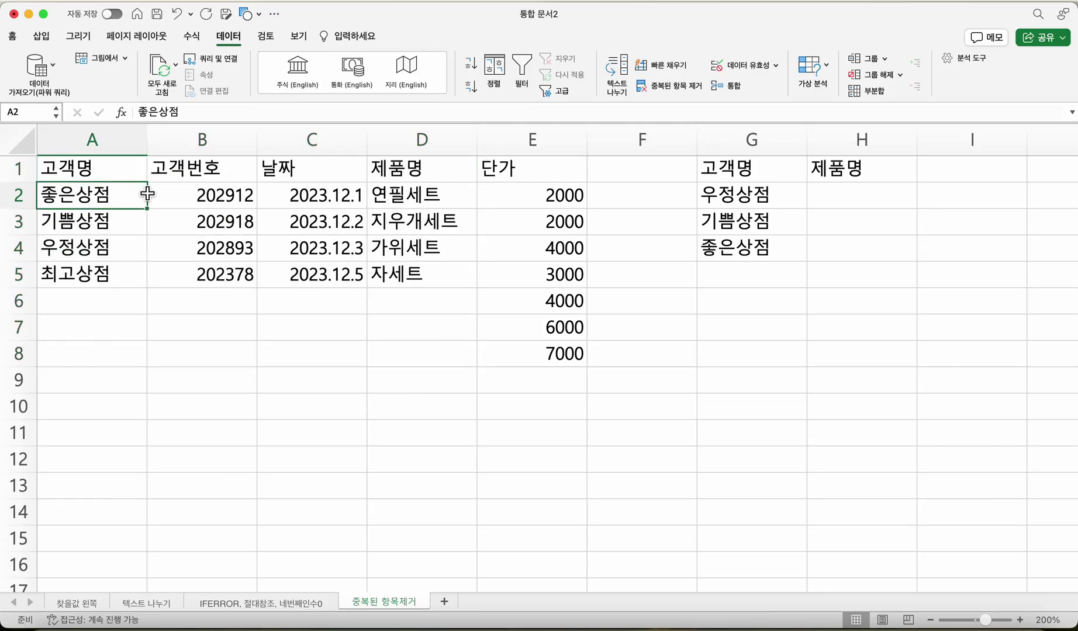